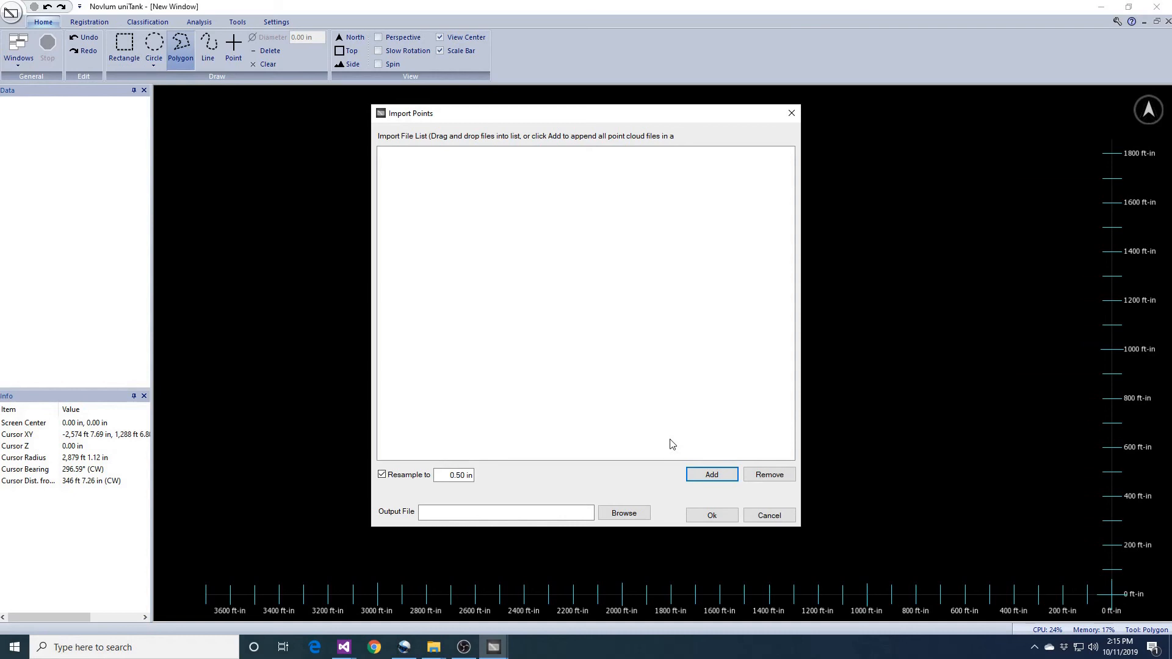
Add the point cloud files from the desktop's Tank Sample folder to the import list
left_click(705, 475)
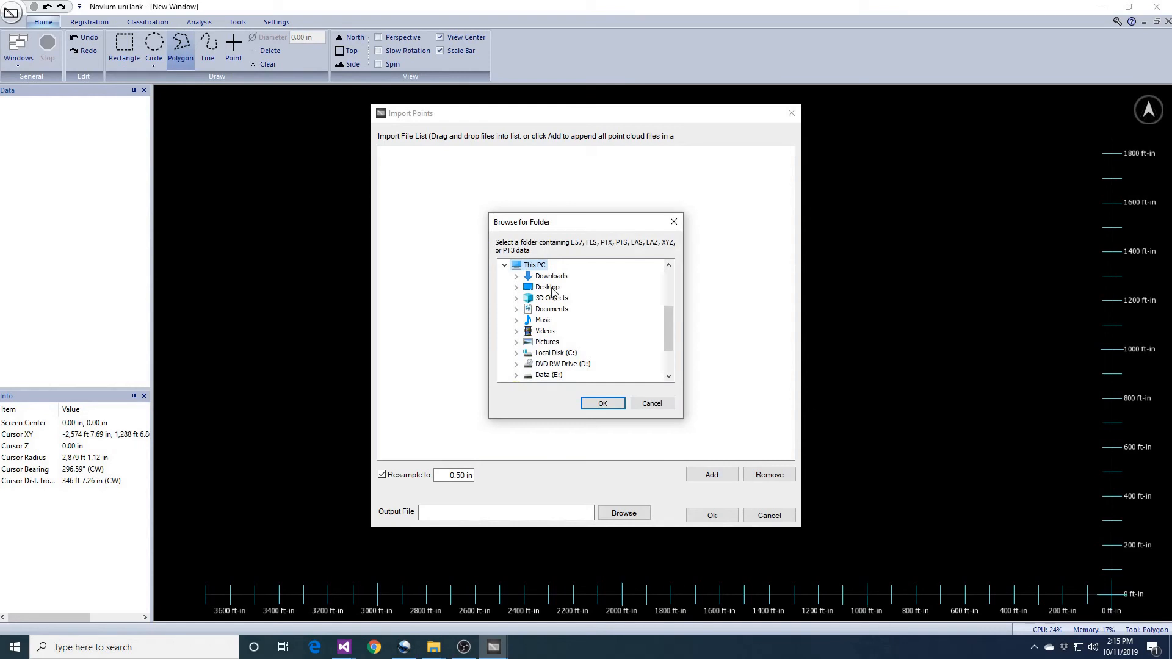
double_click(551, 291)
left_click(565, 342)
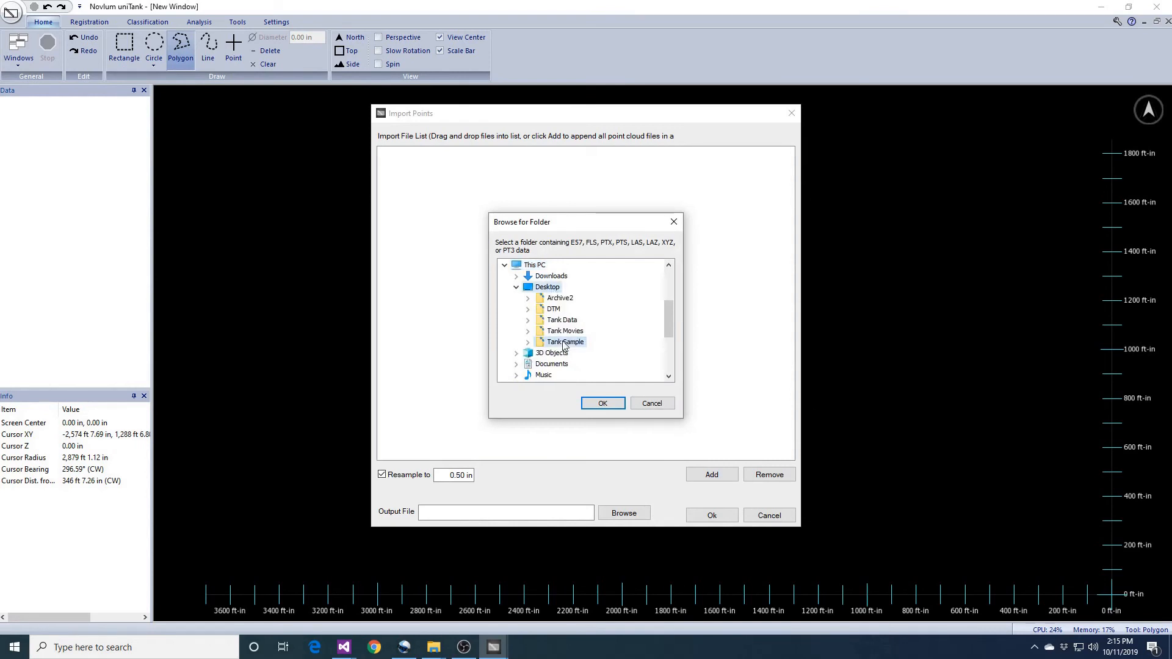
left_click(599, 403)
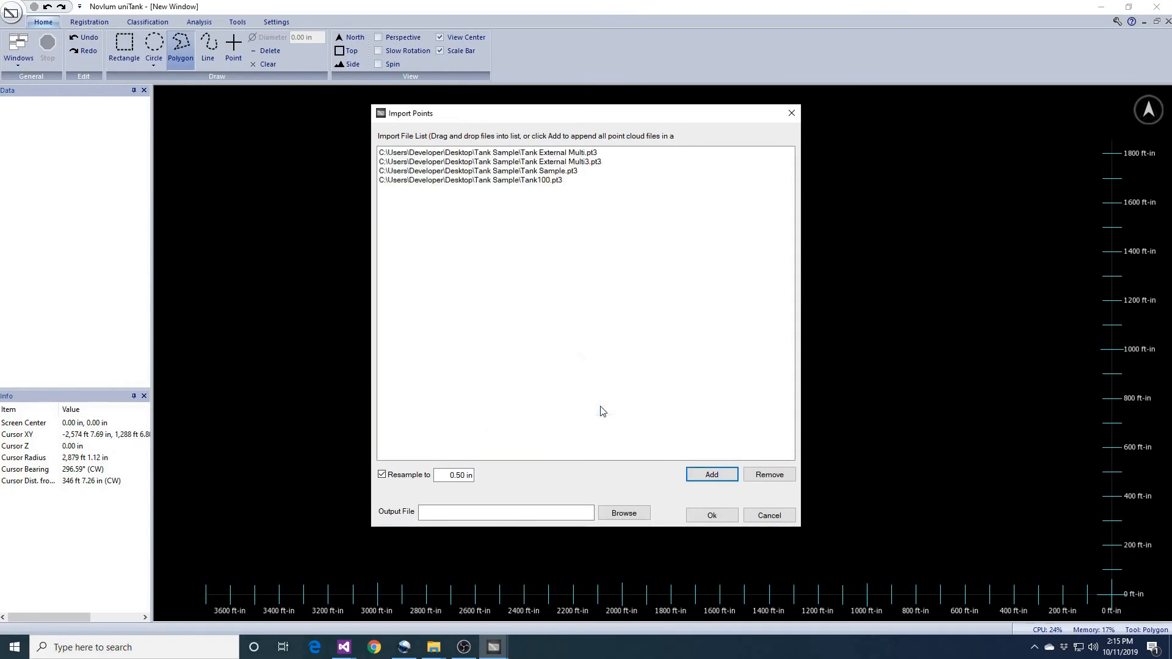
Set the import's output file to a point cloud file named Sample Tank in the Documents folder
left_click(628, 514)
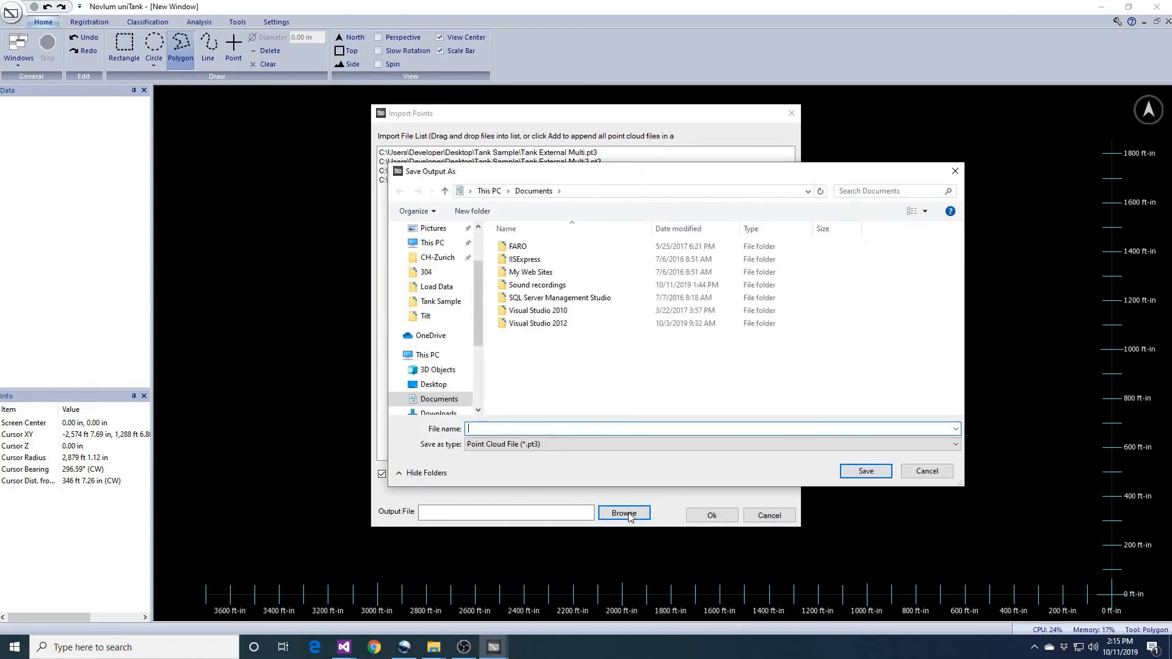
type("Sample Tank")
left_click(855, 476)
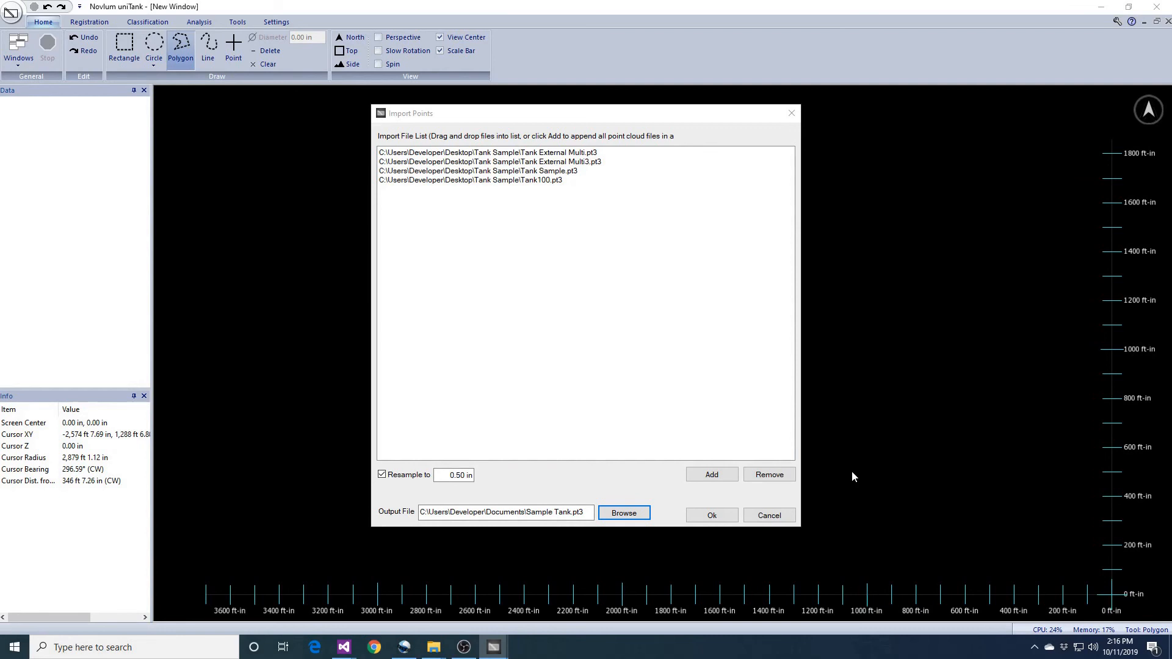
Append the contents of the Tank Sample folder to the import list a second time
left_click(713, 474)
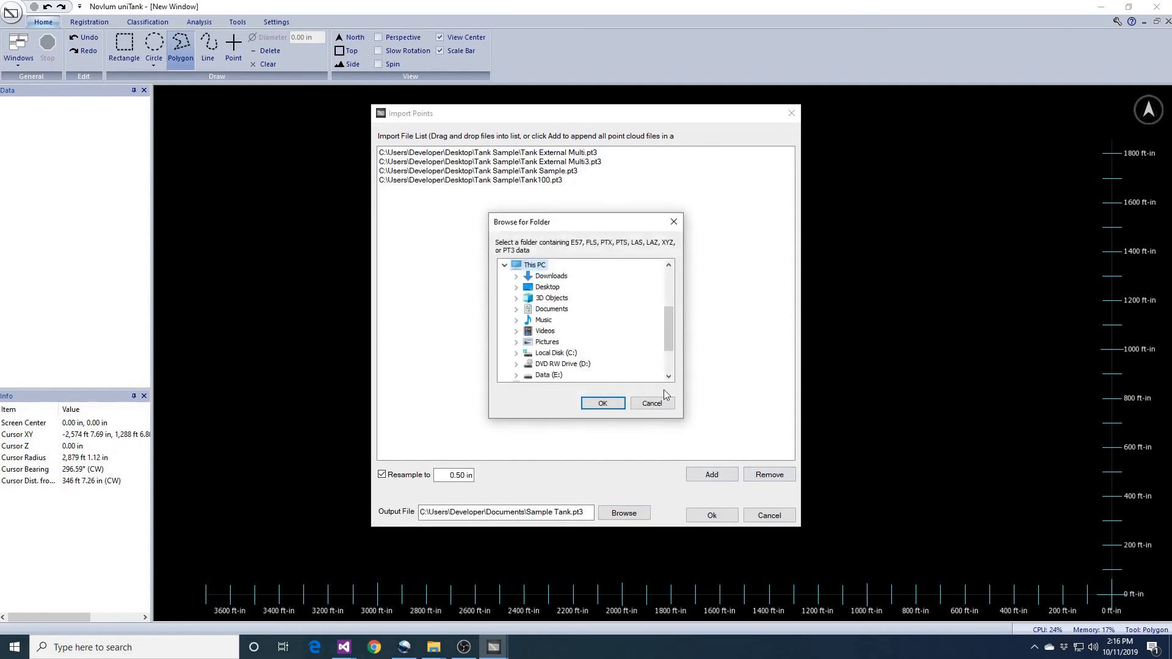
left_click(553, 288)
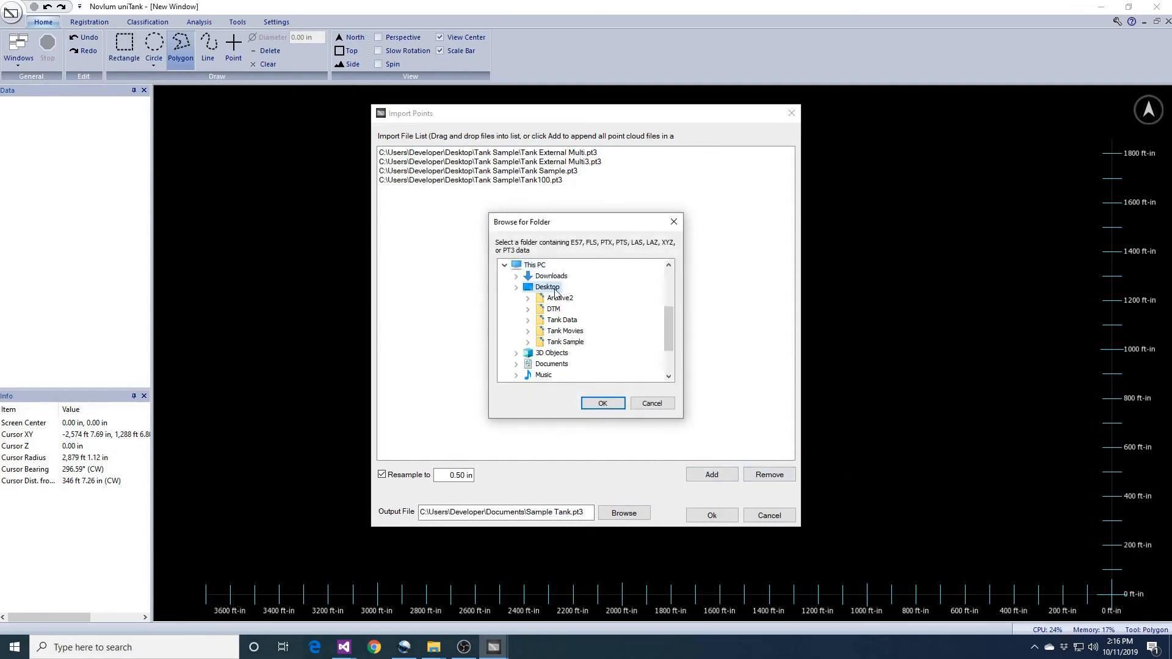
left_click(561, 343)
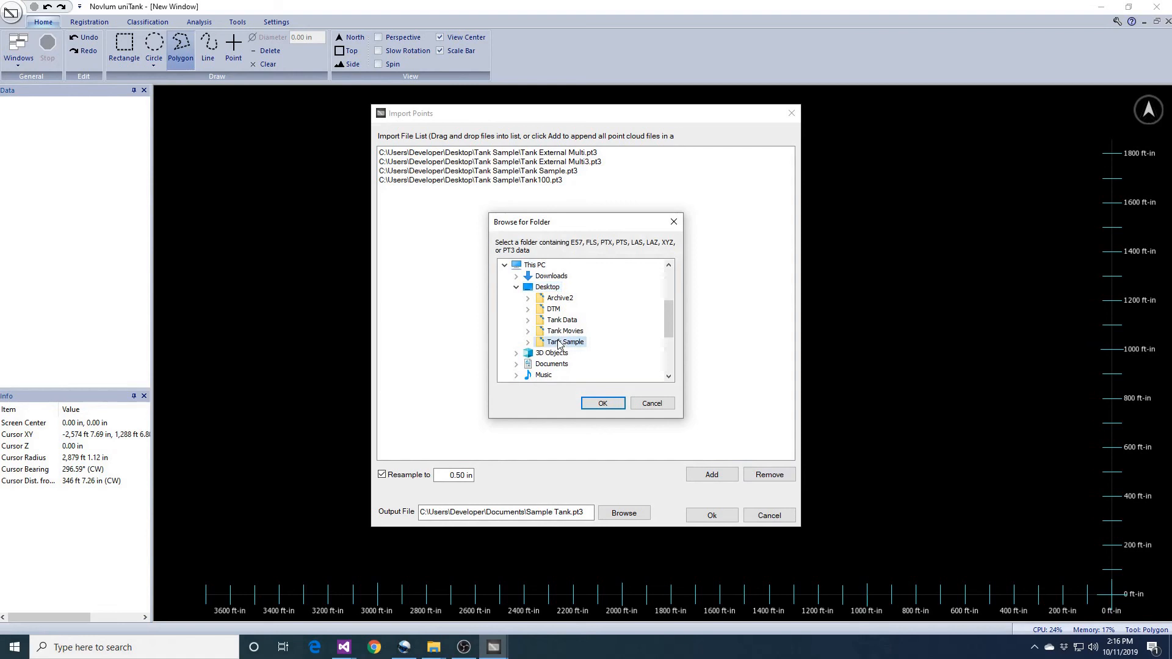
left_click(592, 404)
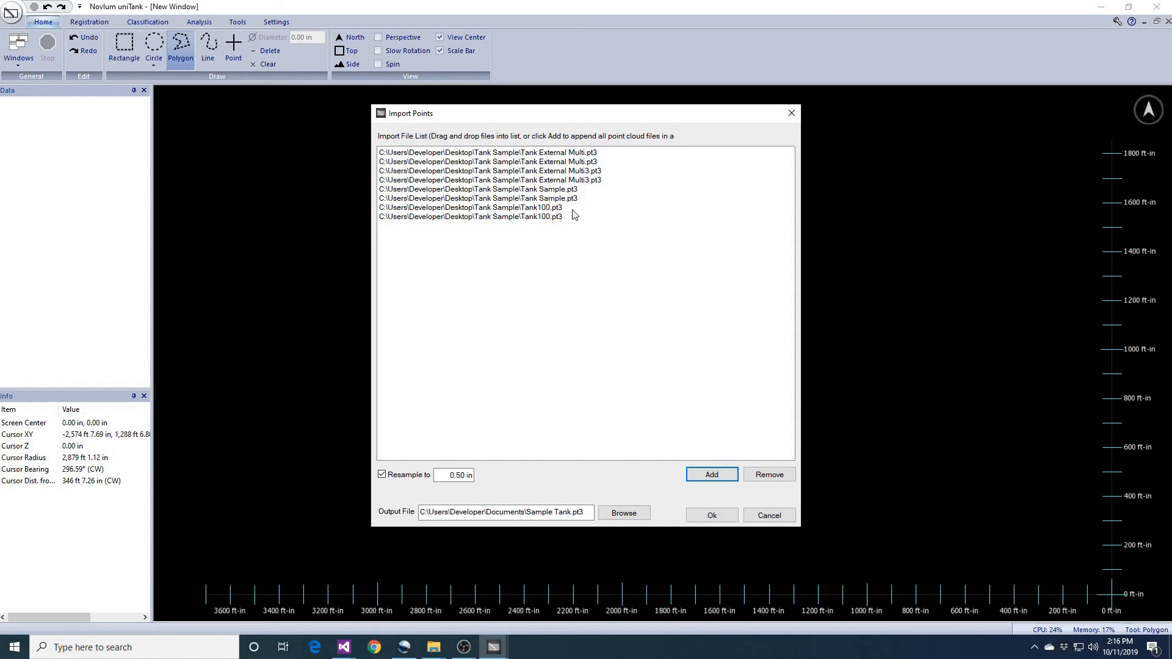
Remove all the Tank Sample .pt3 files from the import list
left_click(564, 164)
mouse_move(565, 164)
left_mouse_down()
mouse_move(559, 224)
mouse_move(562, 183)
left_mouse_up()
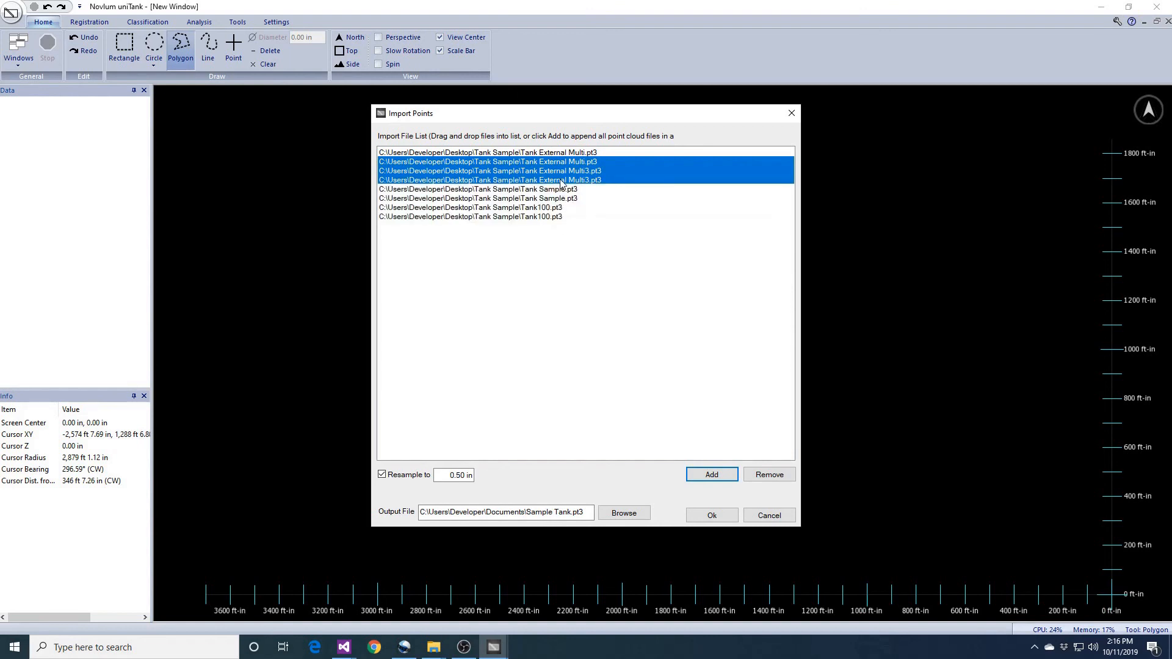
left_click(764, 476)
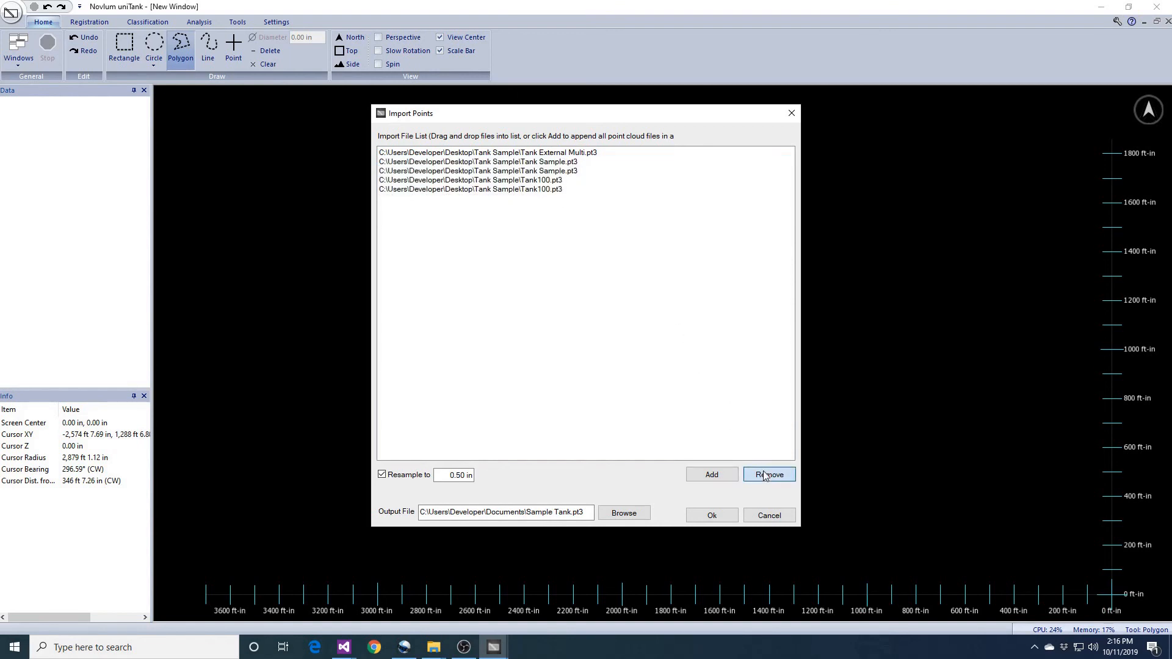
left_click(553, 153)
left_click_drag(553, 153, 543, 220)
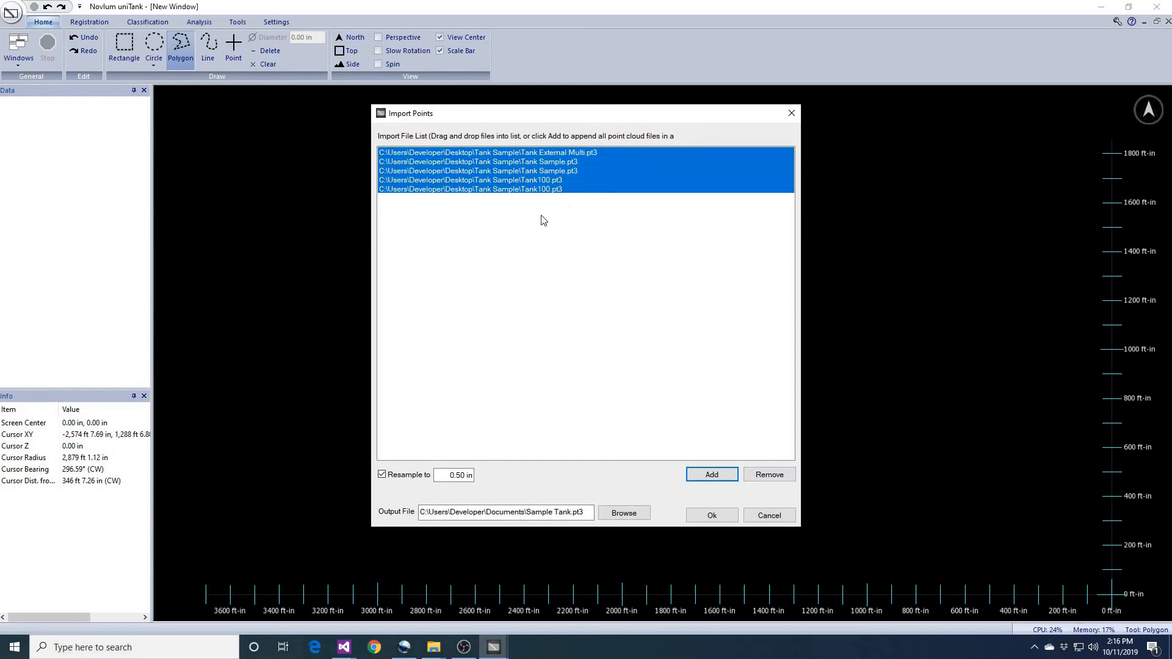
key("Delete")
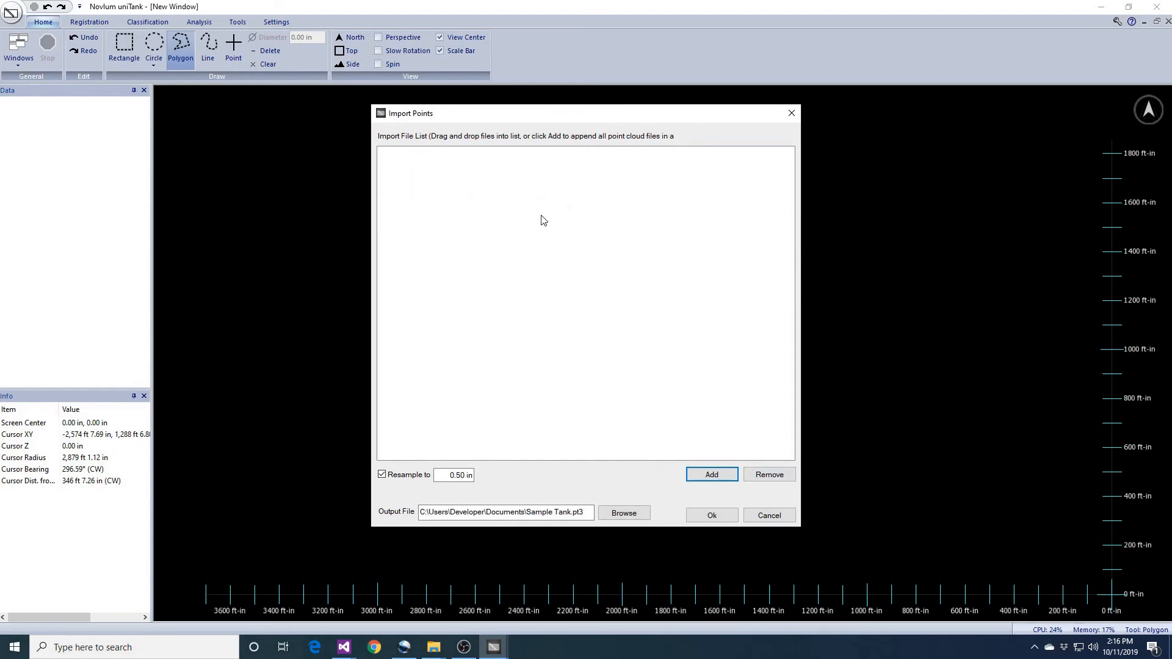
Add the FARO .fls scans from the 01_Raw subfolder of the desktop's Tank Sample folder to the import list
left_click(708, 479)
double_click(546, 287)
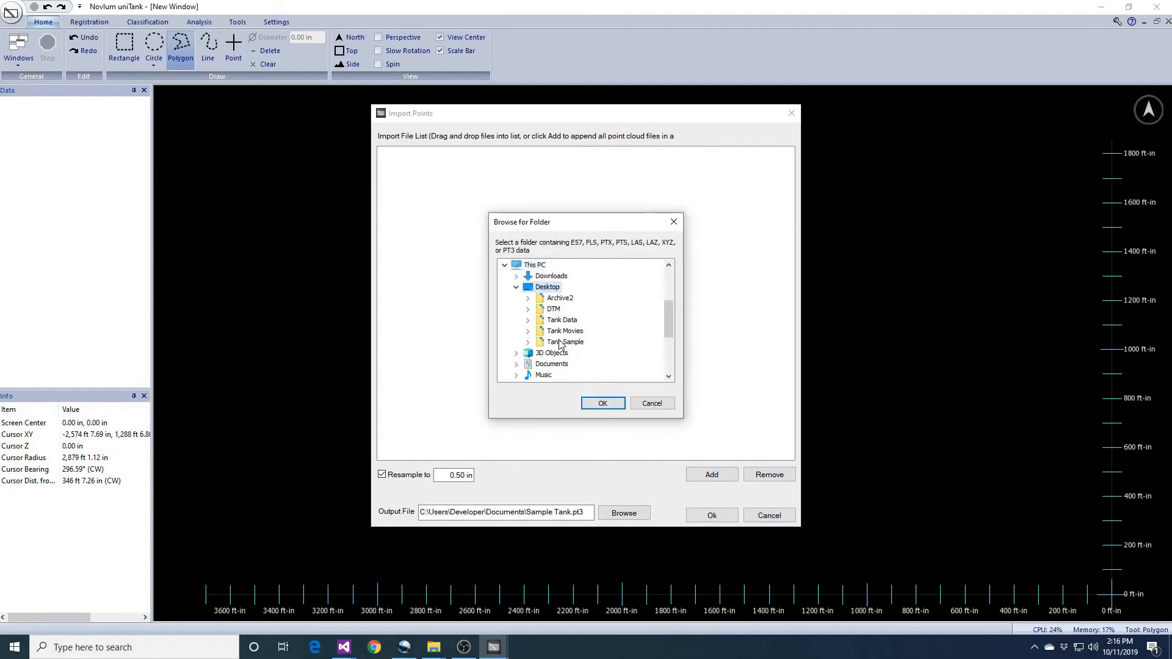
double_click(560, 343)
left_click(567, 352)
left_click(596, 405)
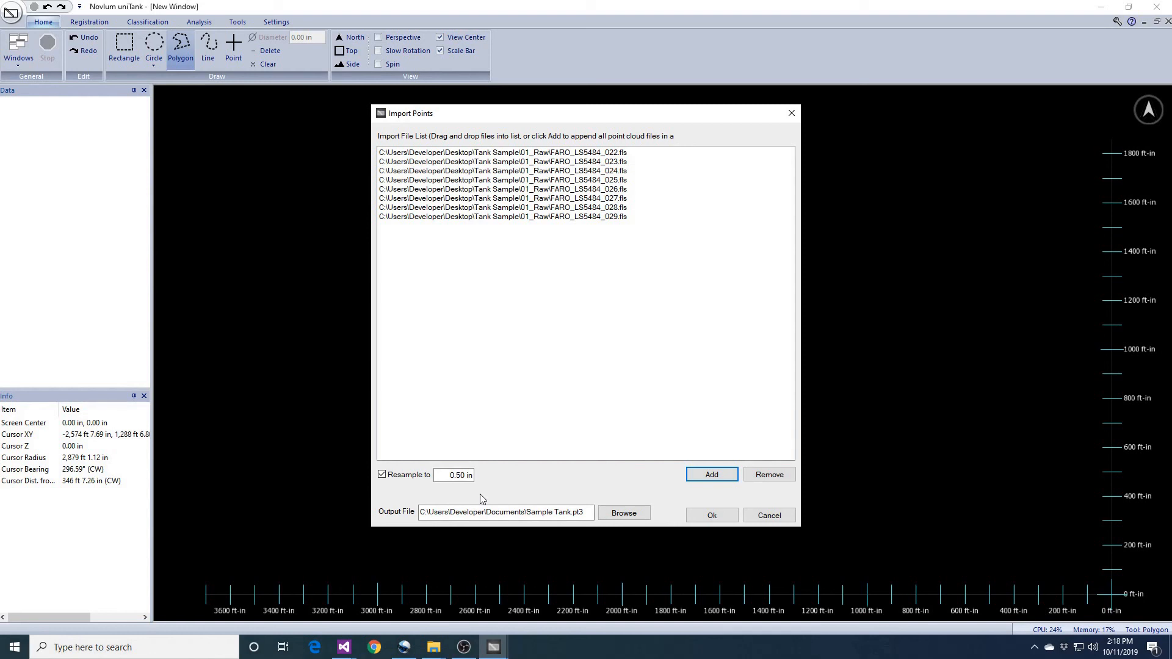
Run the import of the listed FARO scans and dismiss the import summary after enlarging it
left_click(716, 519)
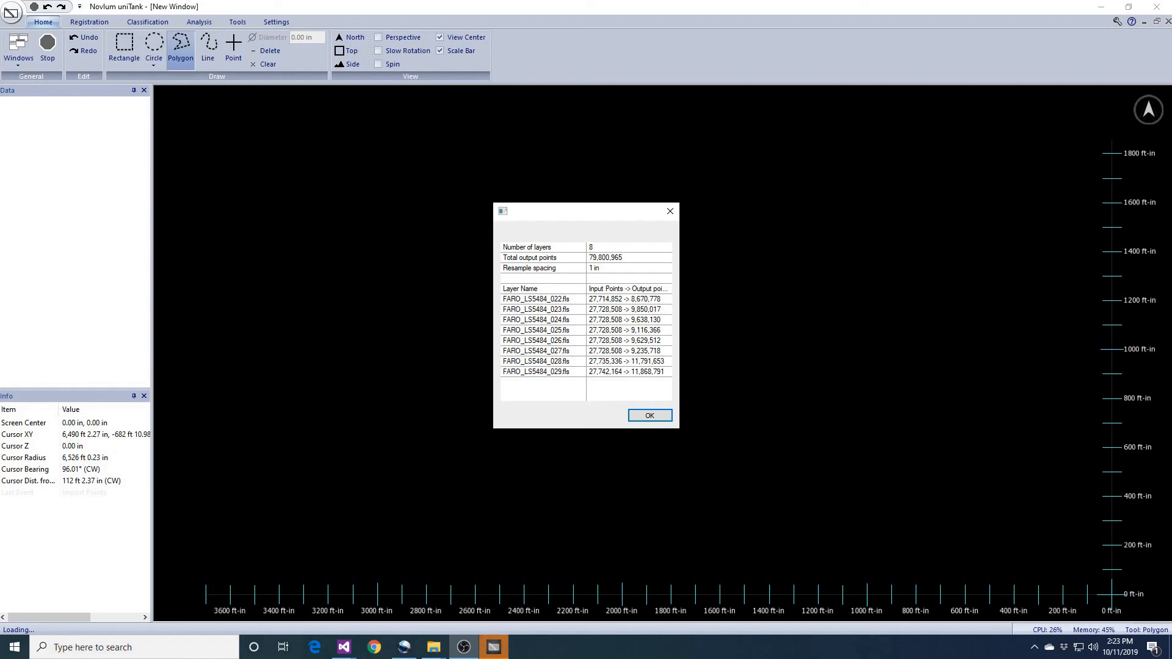
left_click_drag(678, 428, 774, 424)
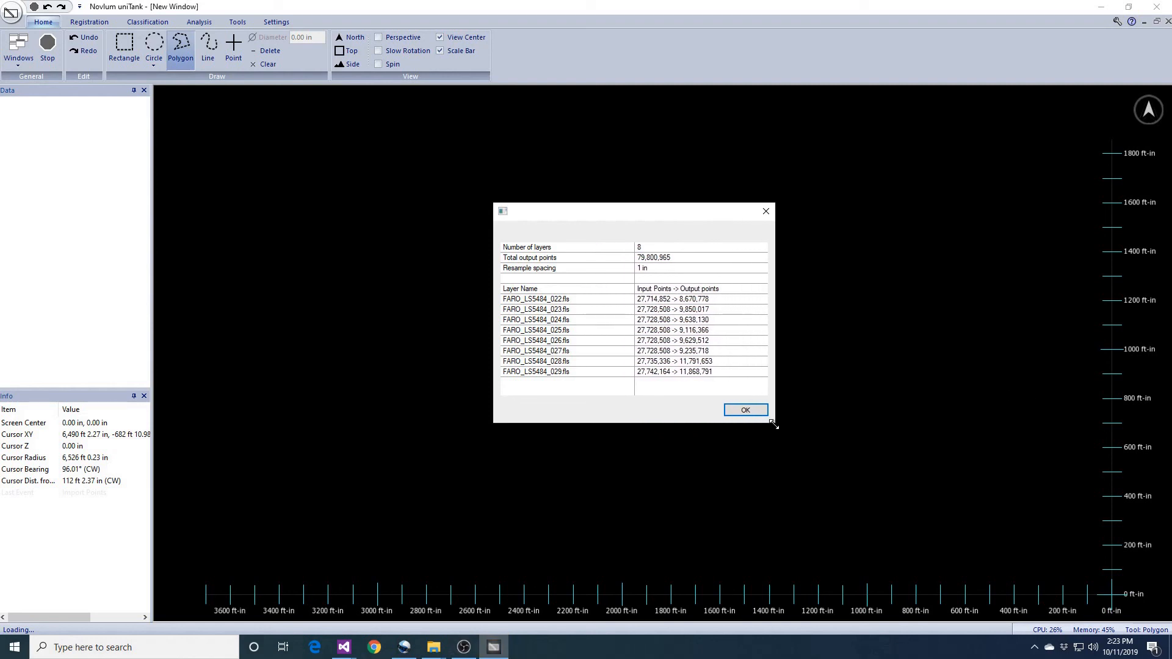
left_click(746, 410)
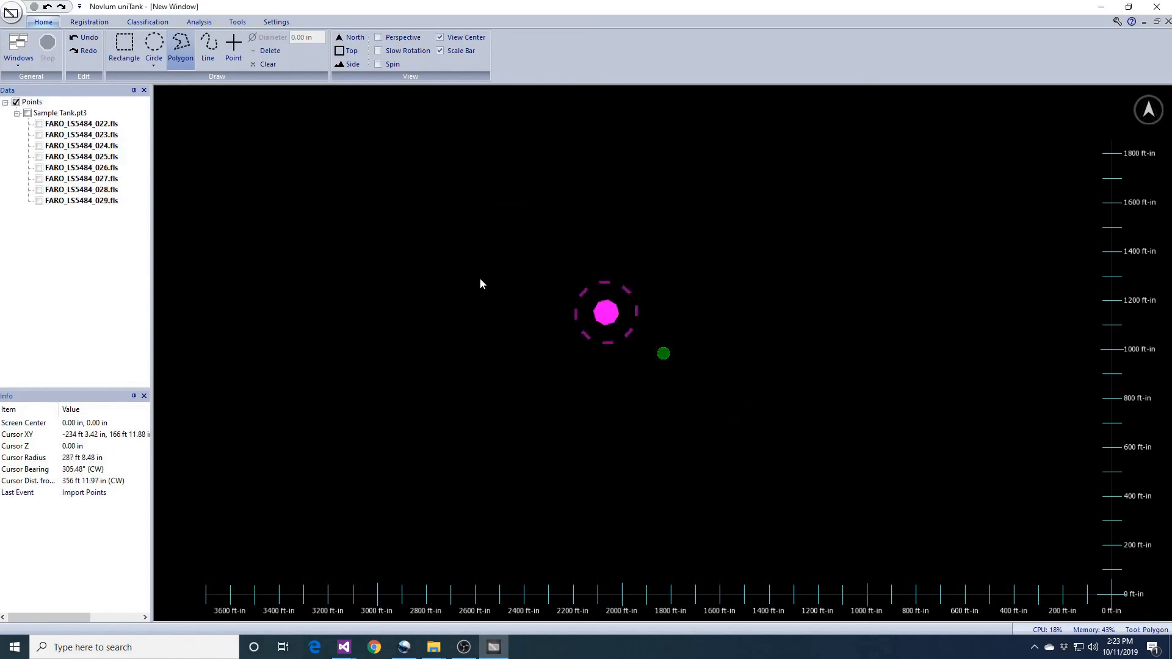
Turn on all scan layers of Sample Tank.pt3 and fit the point cloud to the window
right_click(81, 118)
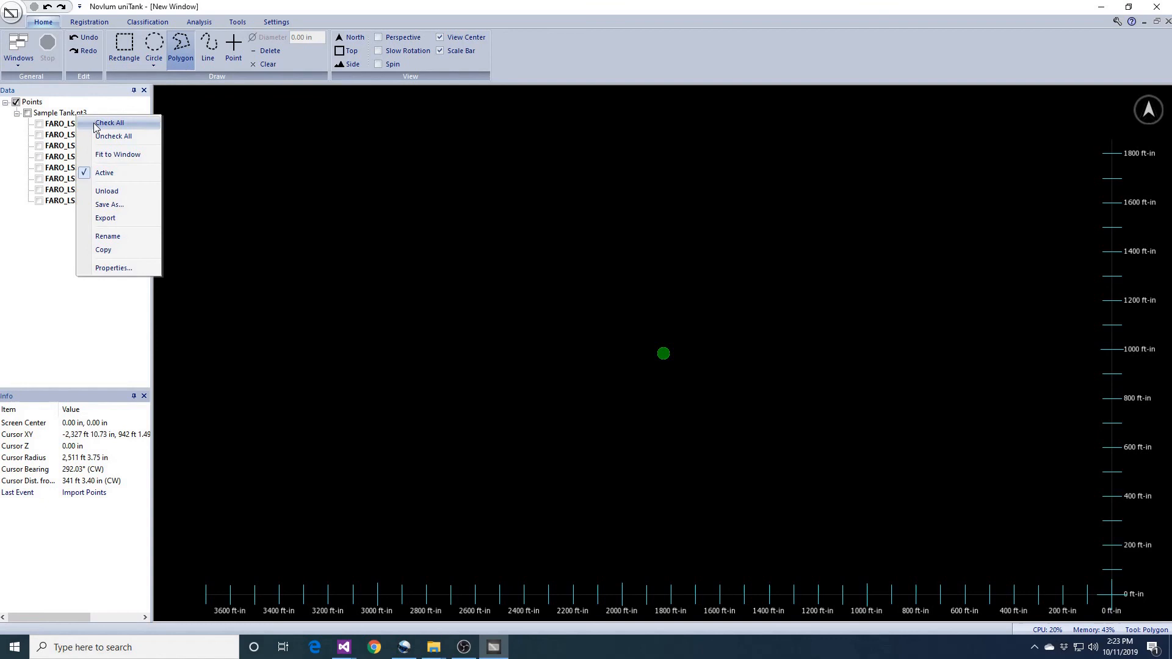
left_click(89, 123)
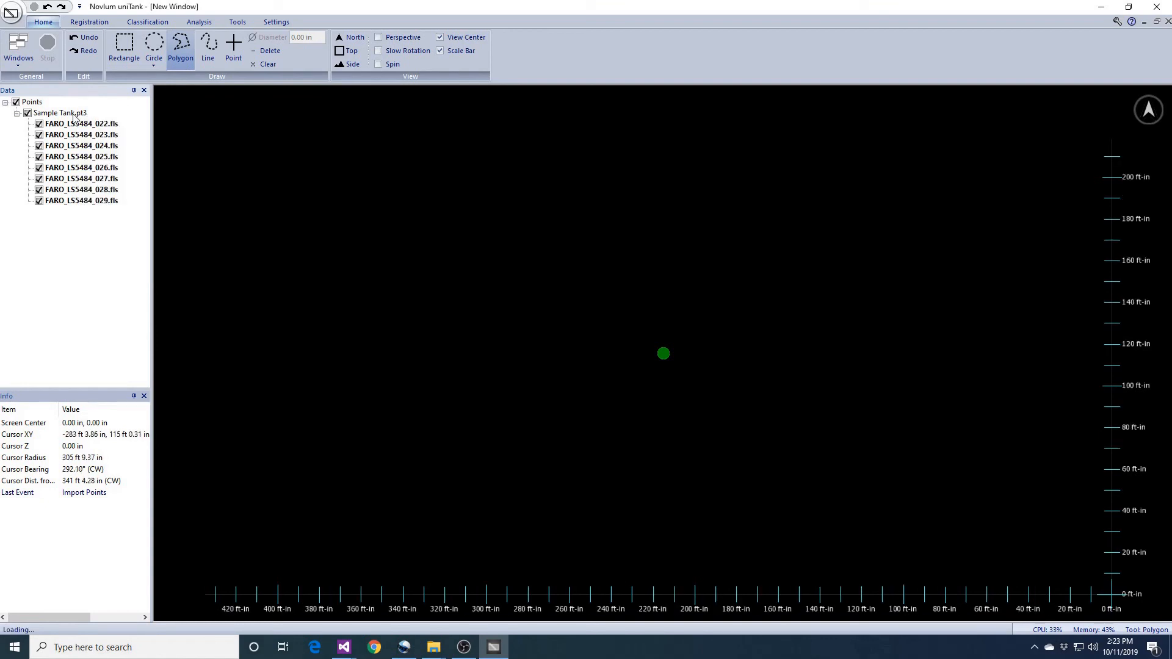
left_click(89, 22)
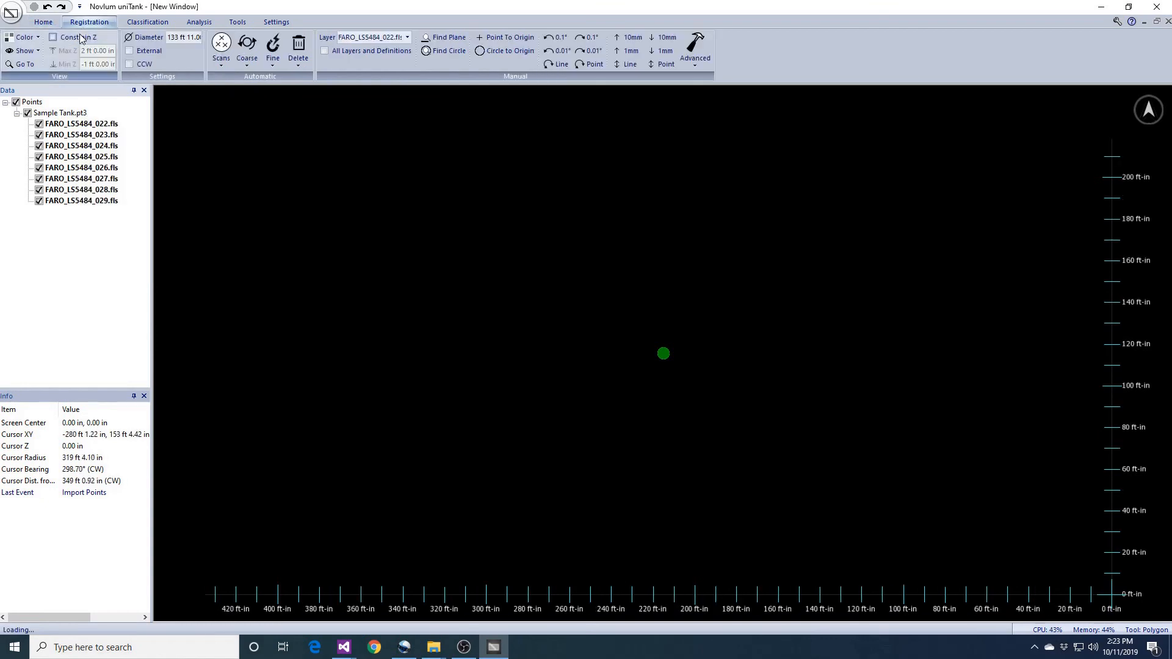
right_click(80, 116)
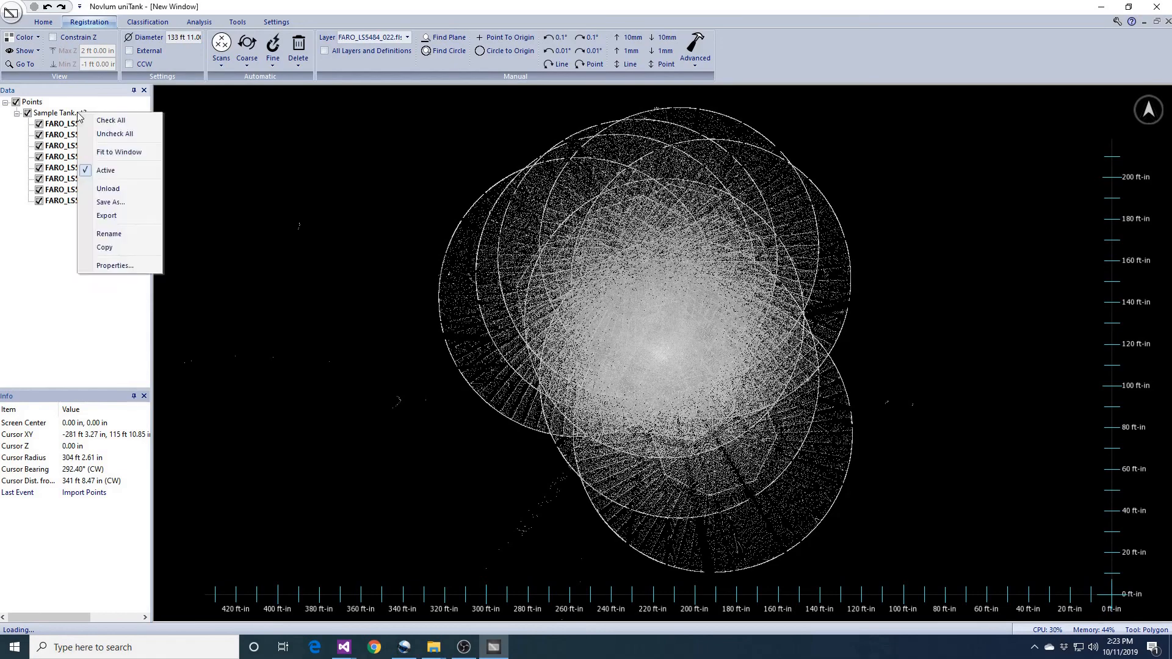
left_click(111, 149)
Examine how the tank scans line up horizontally and vertically from oblique, side and top views, both close up and as a whole
middle_click_drag(966, 421, 1036, 399)
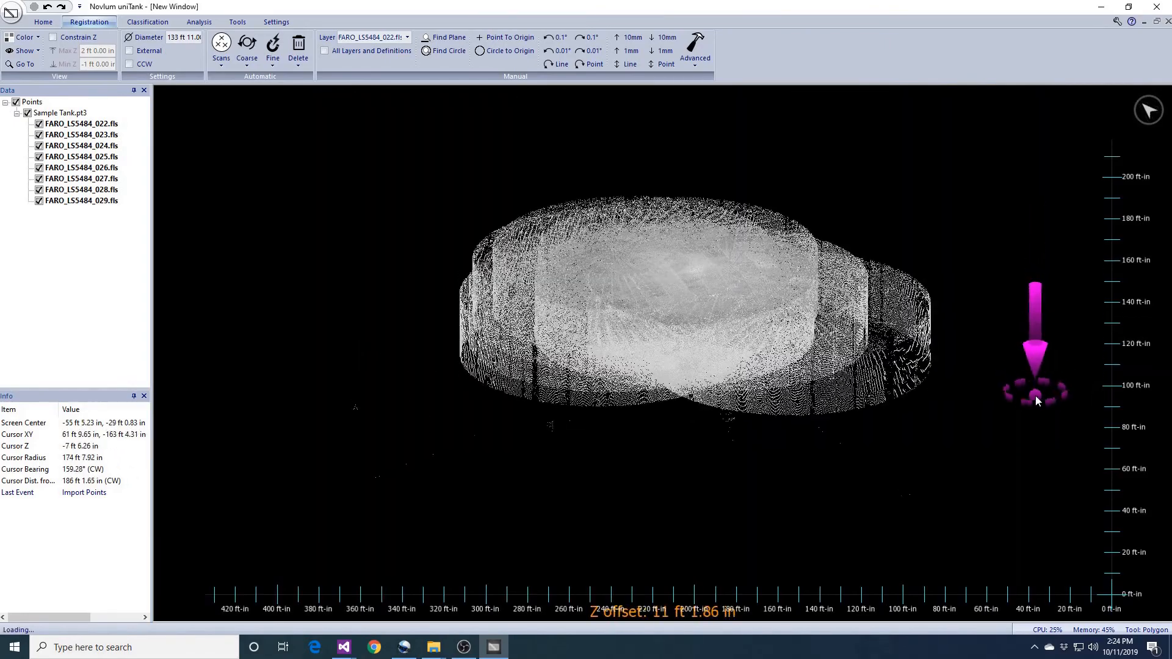
scroll(1037, 398, "up", 2)
middle_click_drag(1005, 326, 984, 348)
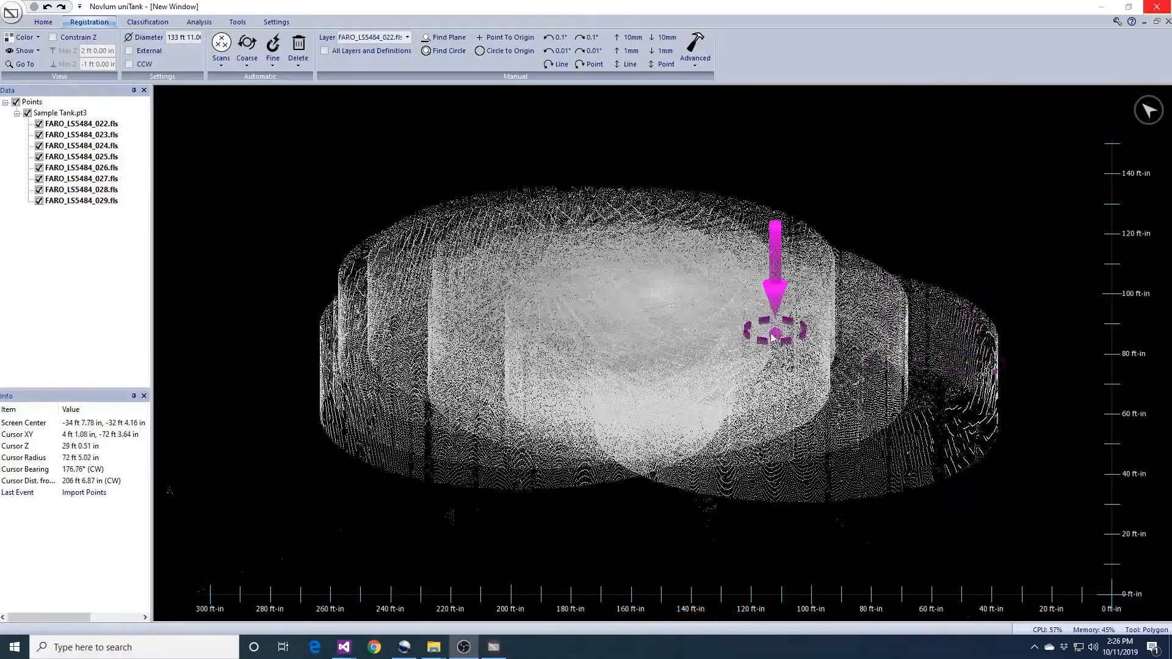
scroll(693, 324, "down", 5)
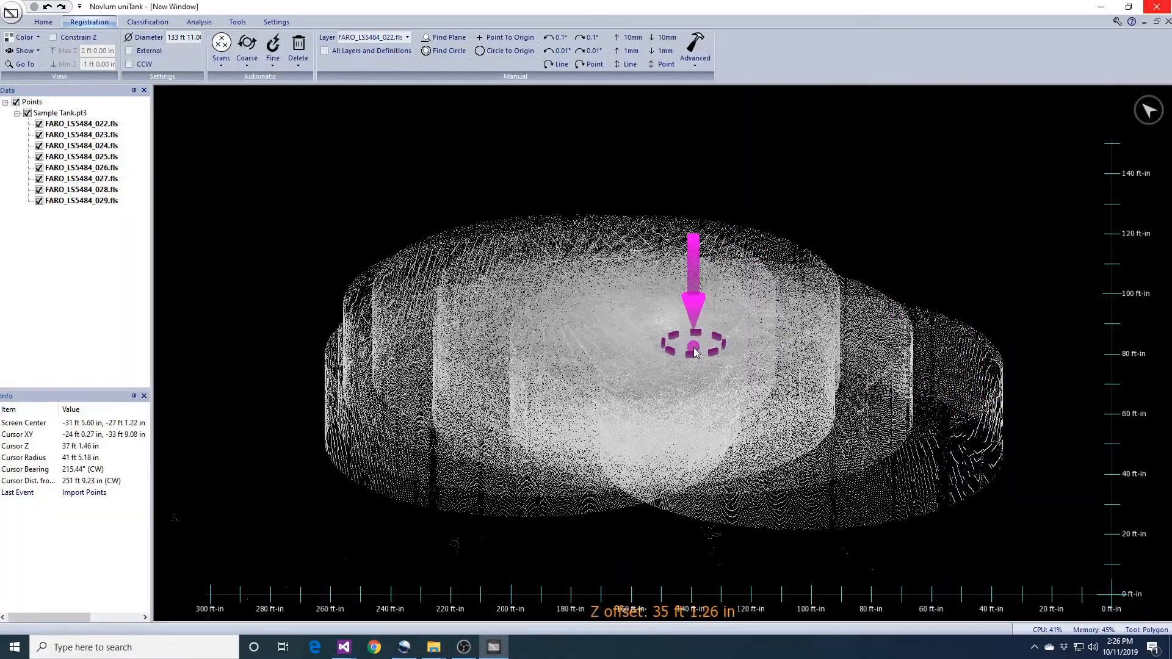
scroll(692, 309, "down", 1)
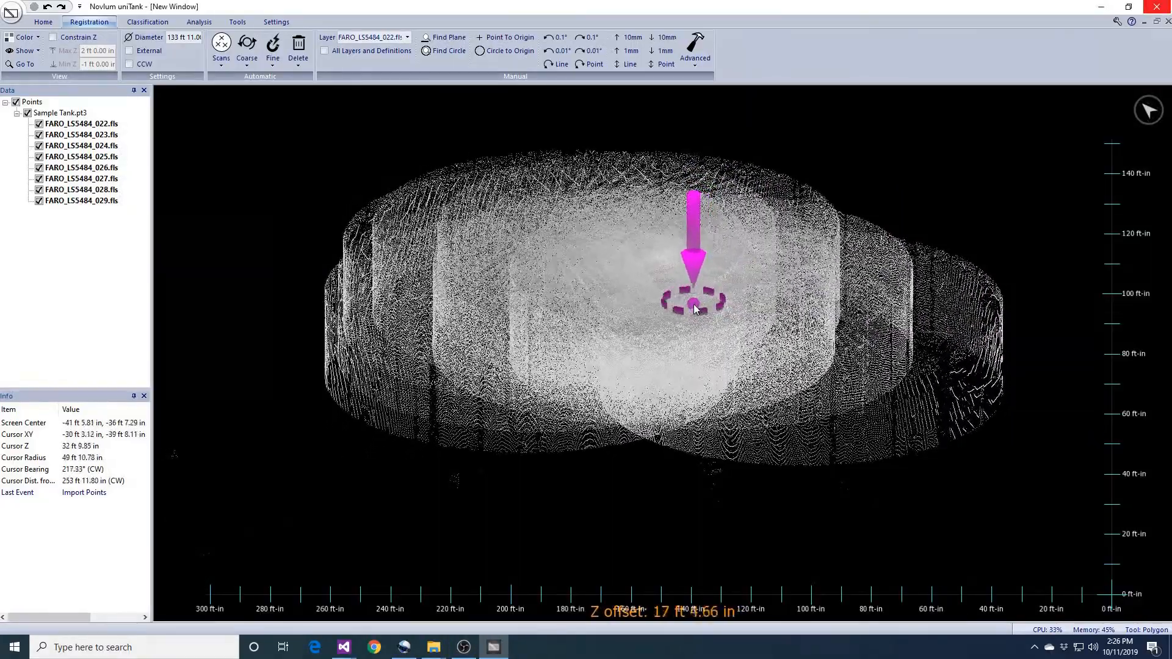
mouse_move(699, 319)
middle_mouse_down()
mouse_move(892, 322)
mouse_move(909, 355)
mouse_move(818, 427)
mouse_move(811, 381)
mouse_move(834, 345)
middle_mouse_up()
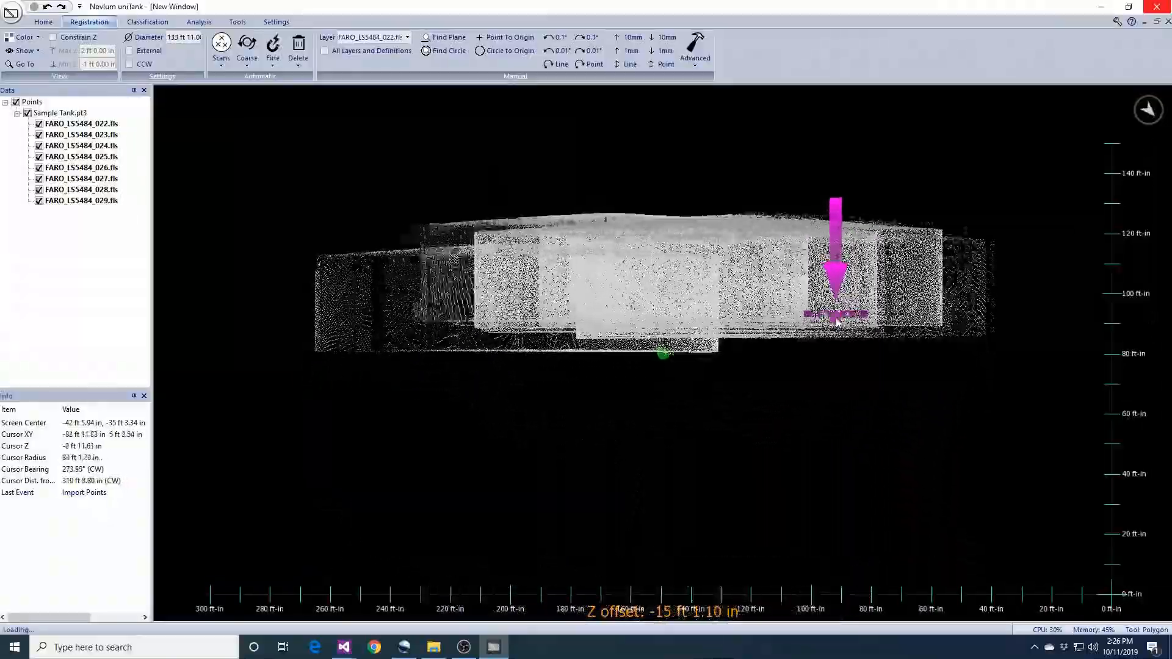
scroll(837, 322, "up", 5)
mouse_move(818, 292)
middle_mouse_down()
mouse_move(816, 378)
mouse_move(812, 351)
mouse_move(864, 292)
mouse_move(827, 301)
mouse_move(772, 345)
mouse_move(694, 309)
mouse_move(666, 343)
middle_mouse_up()
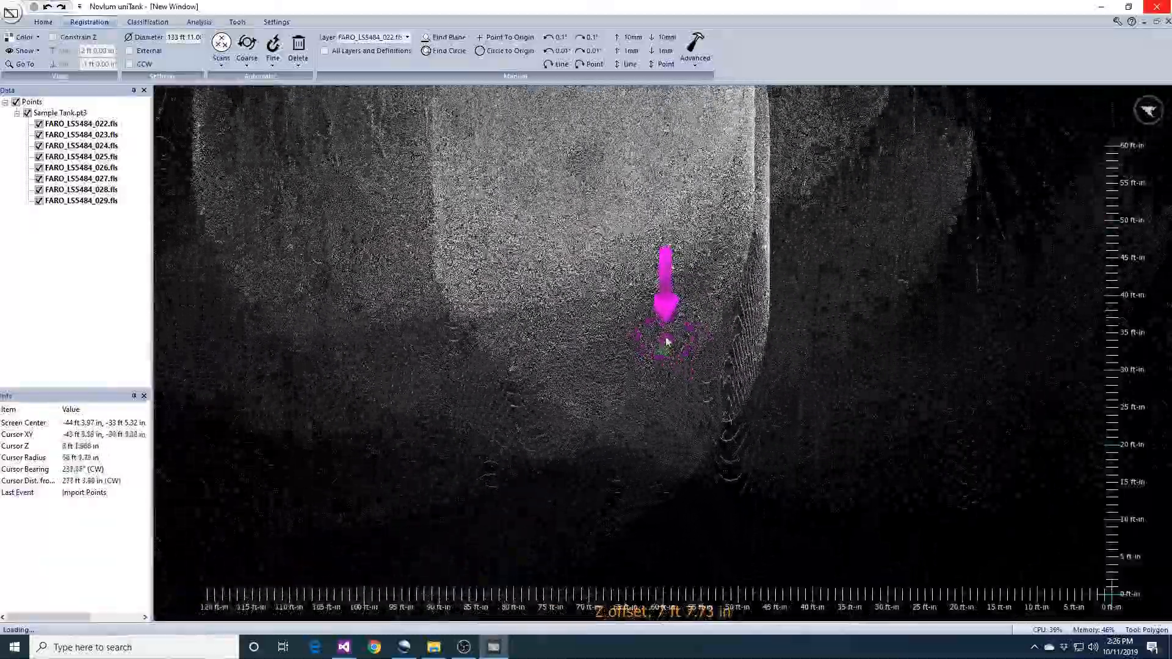
scroll(665, 330, "down", 5)
scroll(666, 312, "down", 4)
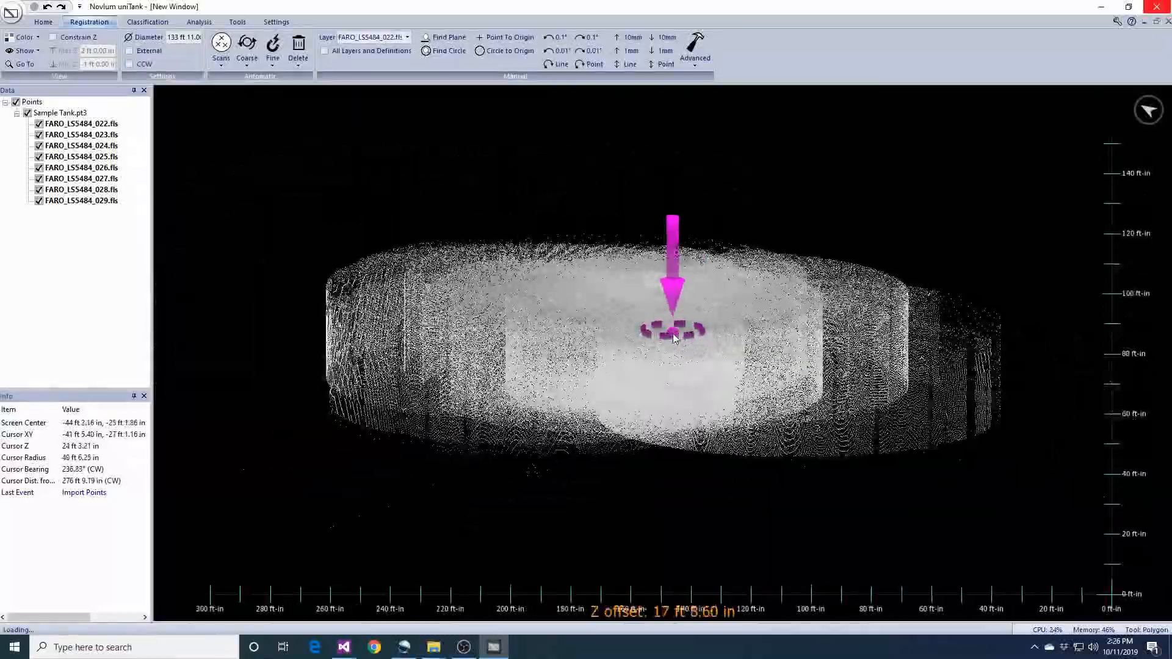
mouse_move(679, 361)
middle_mouse_down()
mouse_move(629, 348)
mouse_move(640, 365)
middle_mouse_up()
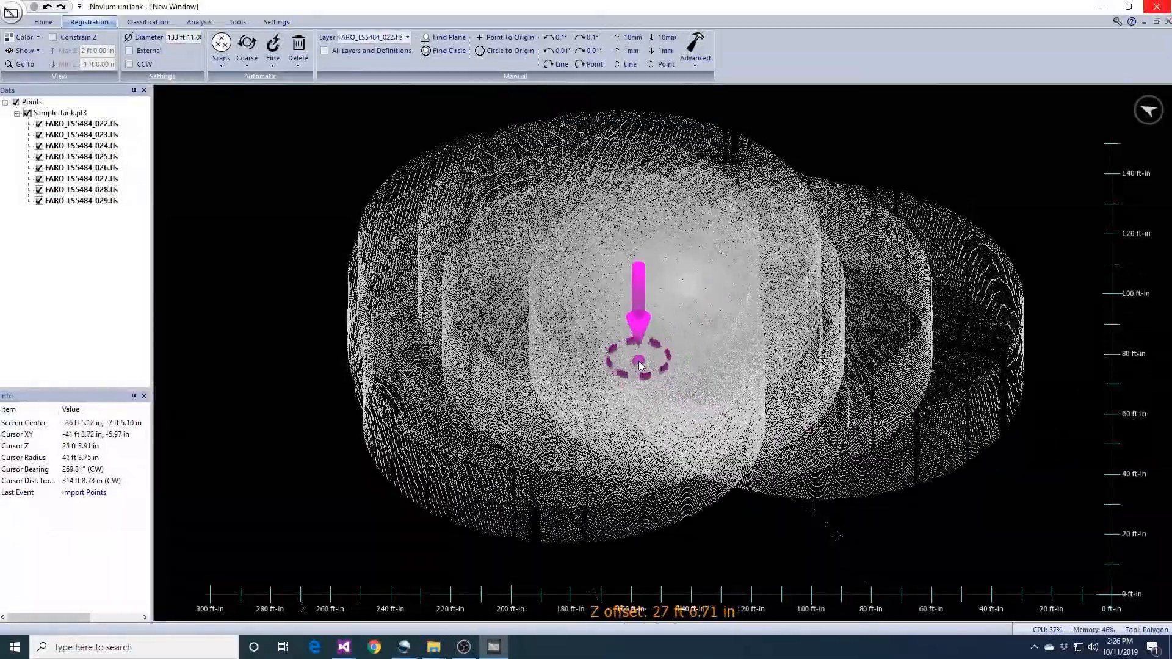
middle_click_drag(808, 319, 808, 354)
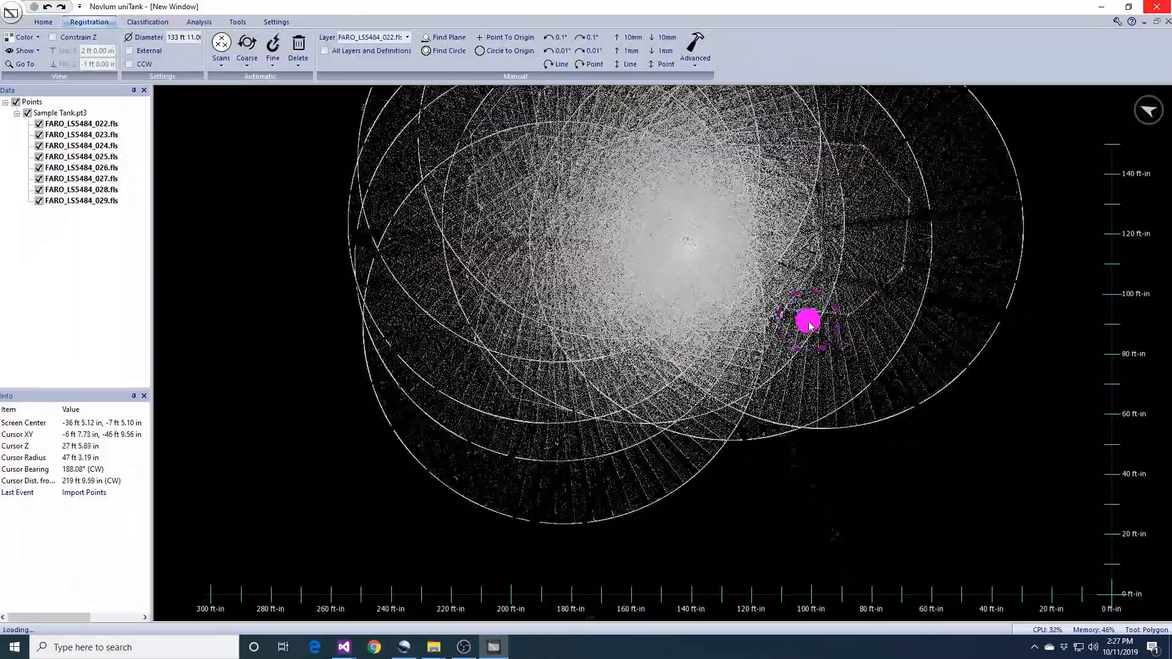
middle_click_drag(808, 227, 807, 300)
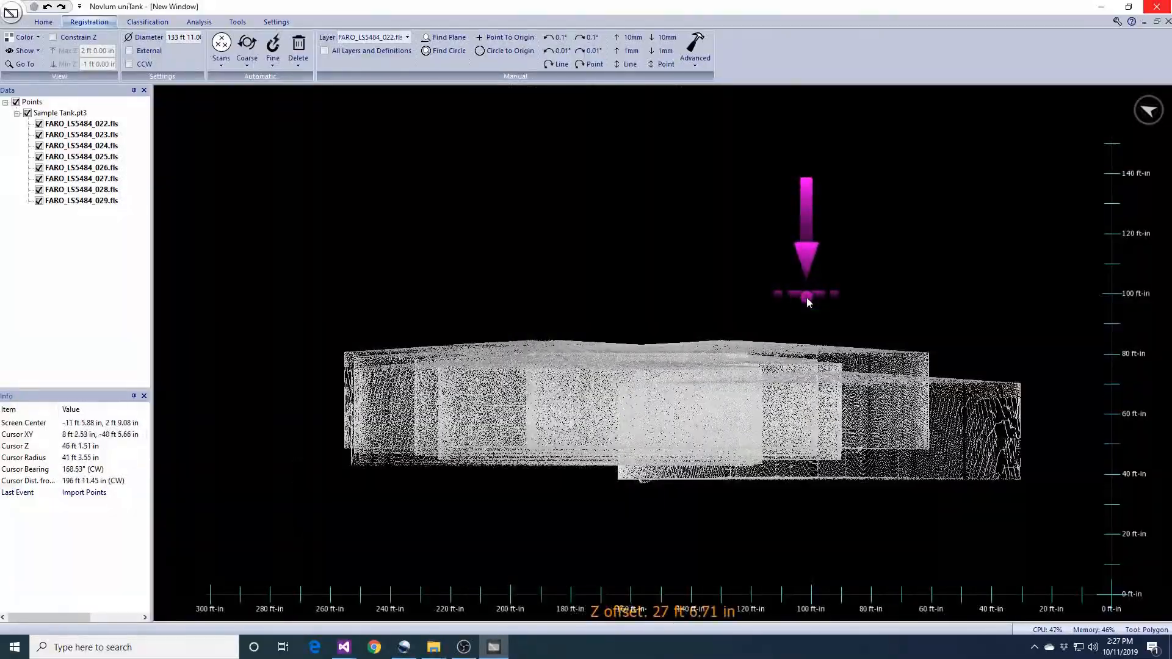
scroll(807, 299, "up", 5)
scroll(807, 302, "down", 5, "ctrl")
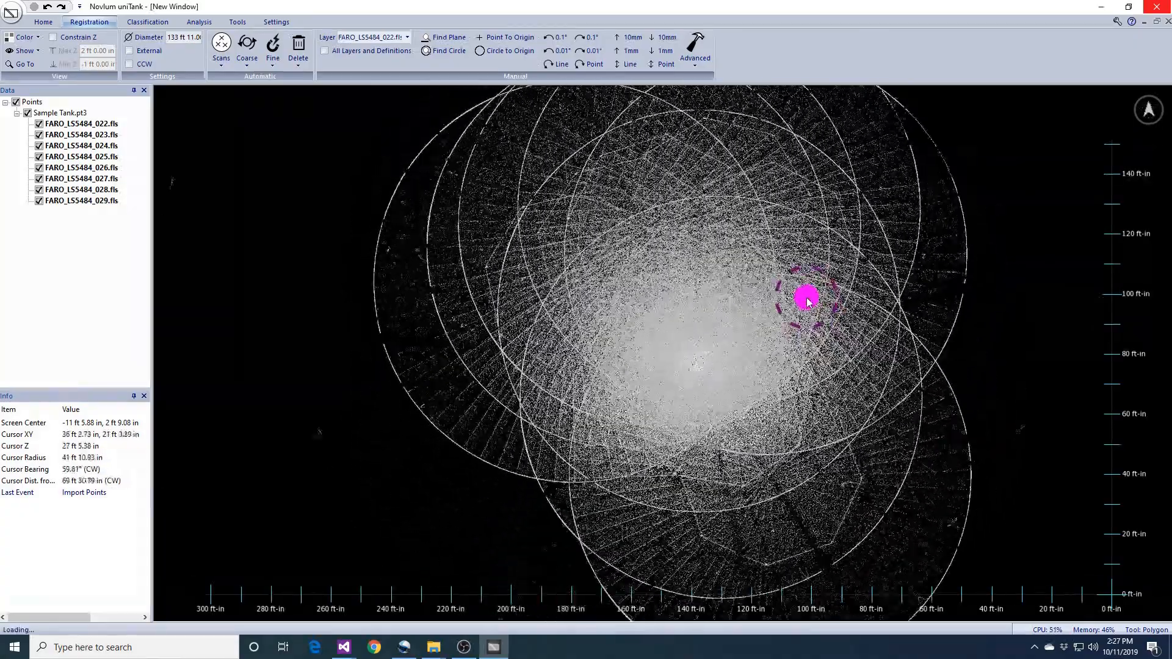
scroll(819, 308, "down", 1)
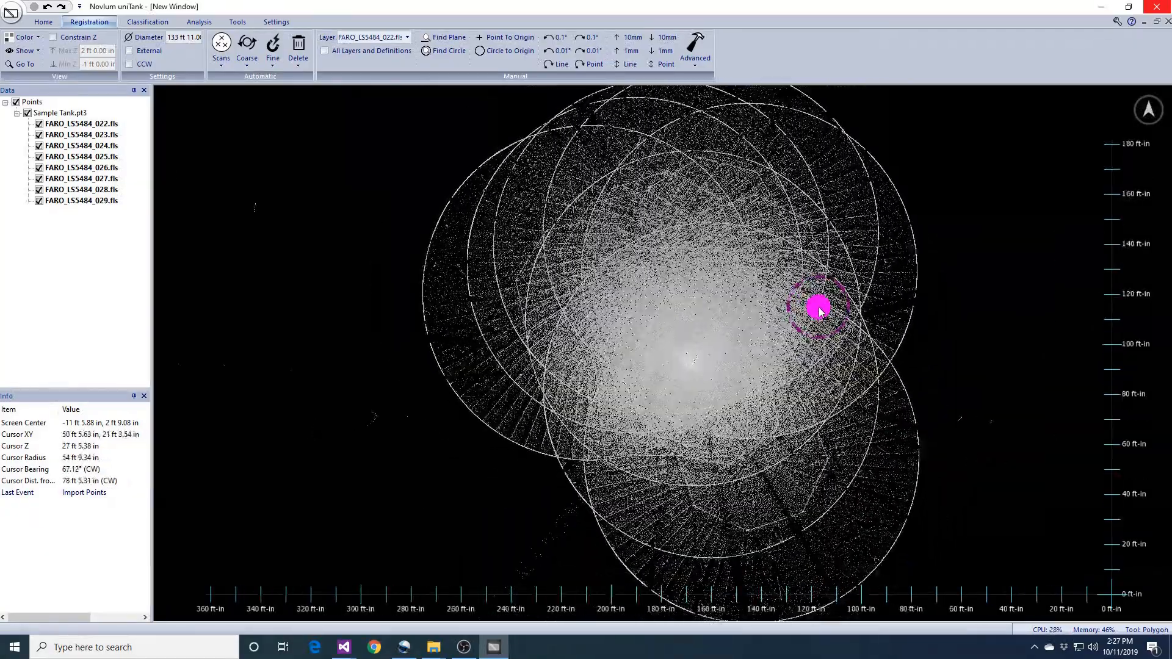
Try a different point density for displaying the tank point cloud
left_click(276, 22)
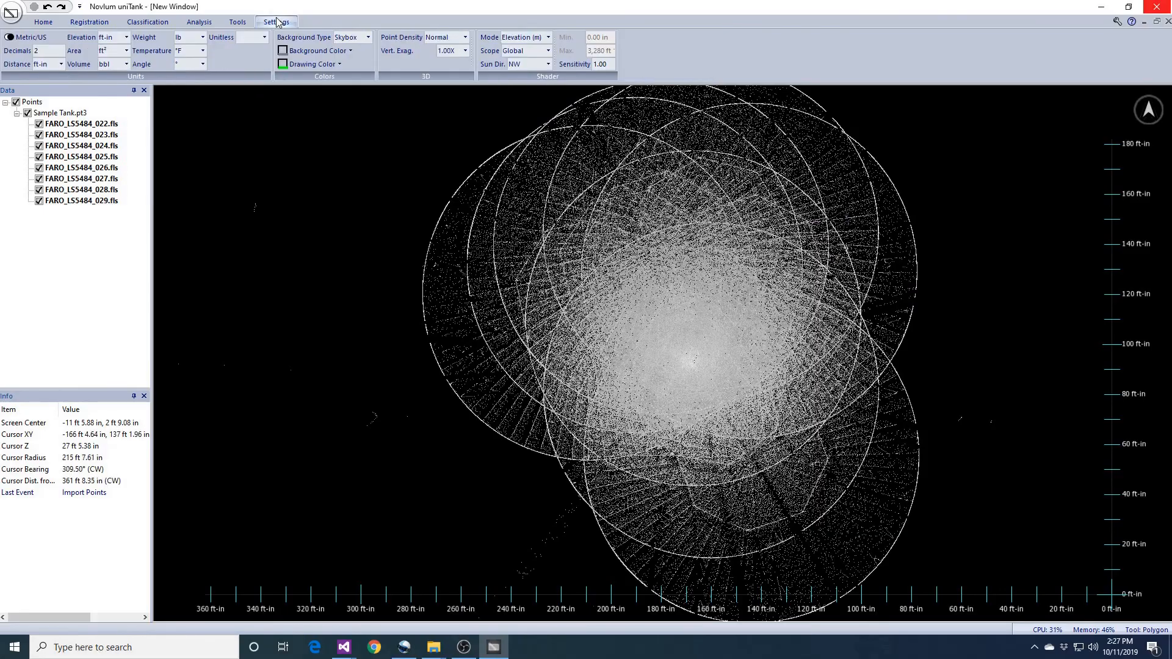
left_click(445, 37)
left_click(457, 96)
middle_click_drag(813, 369, 812, 302)
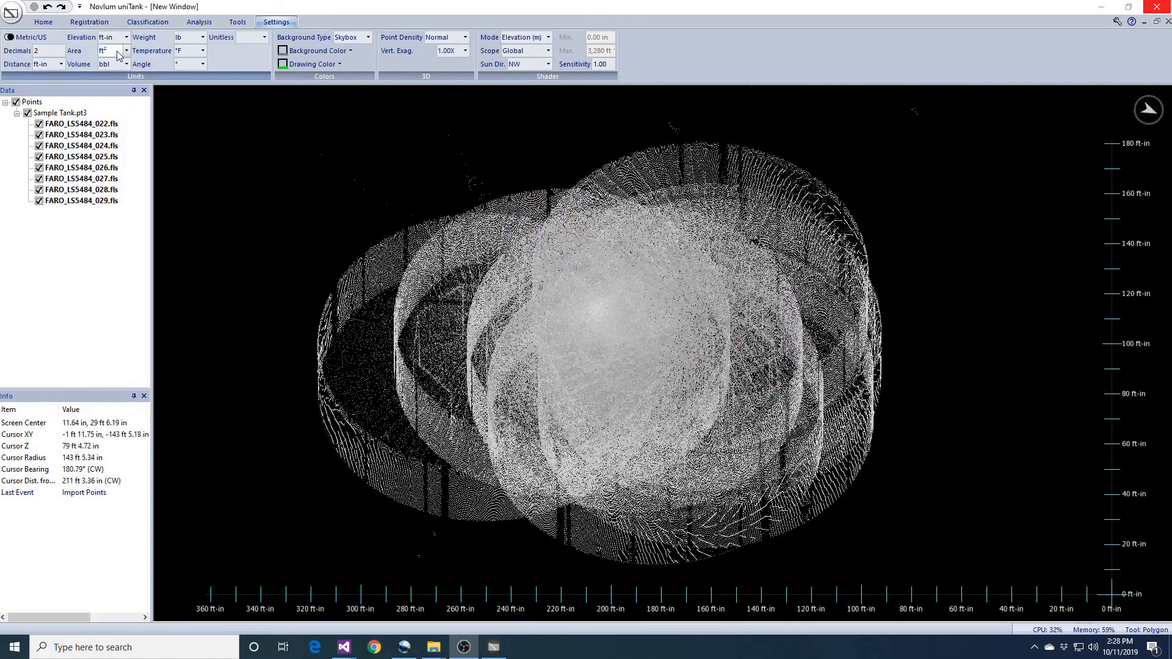
Constrain the displayed points to a Z range from 1 ft to 2 ft
left_click(102, 24)
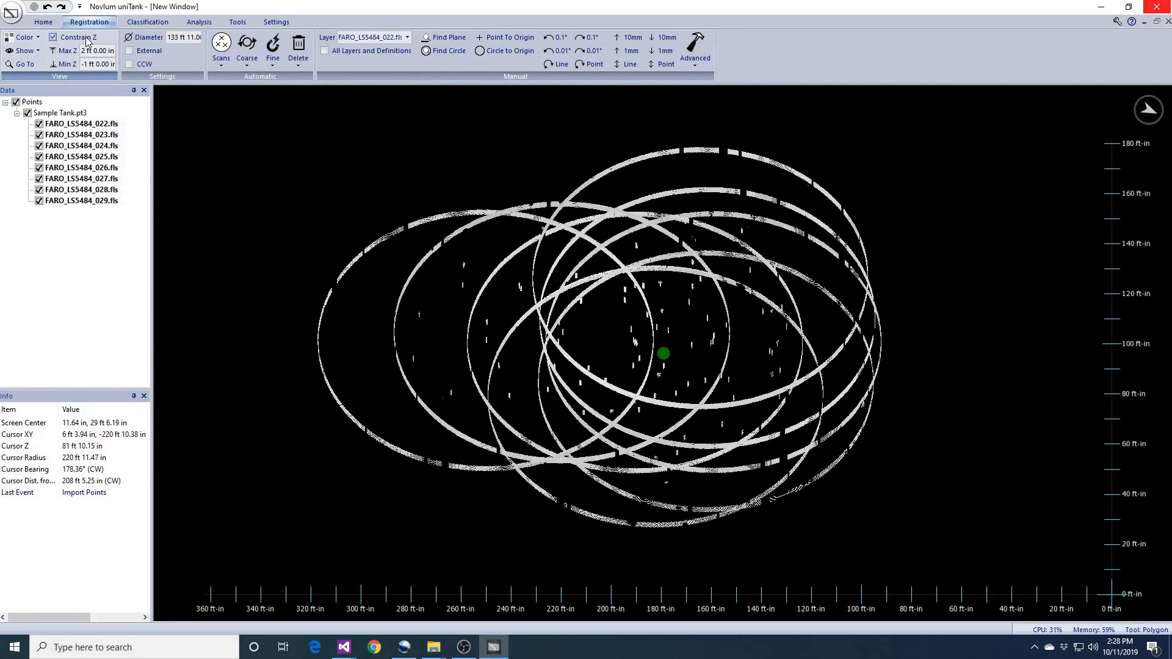
middle_click_drag(680, 307, 677, 282)
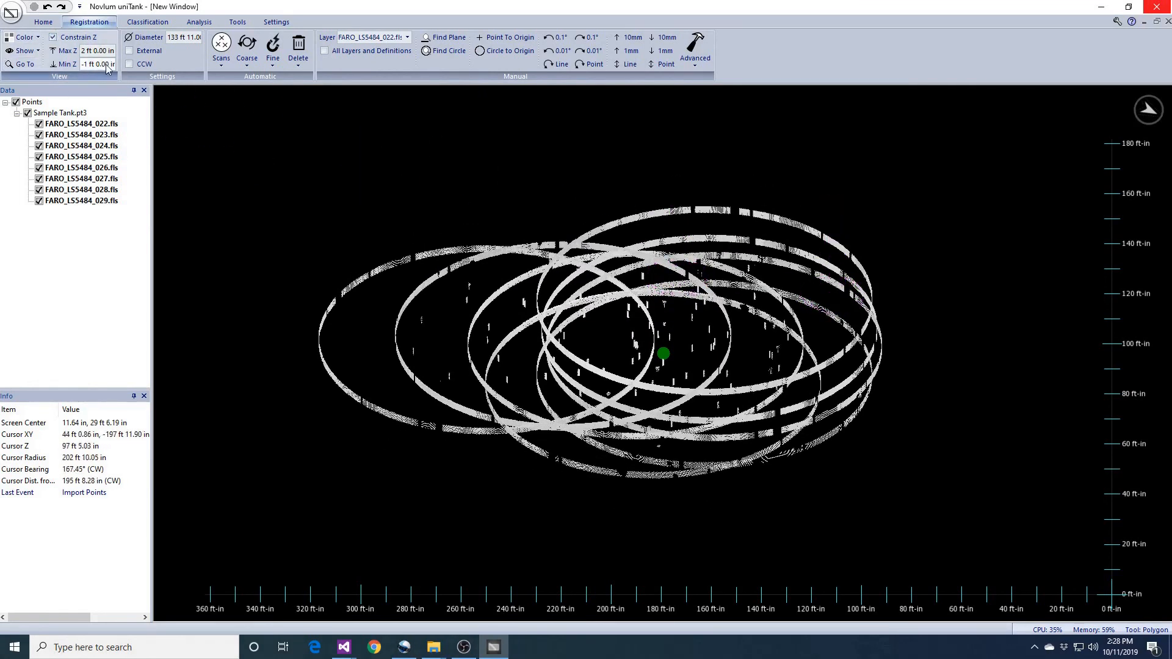
key("Return")
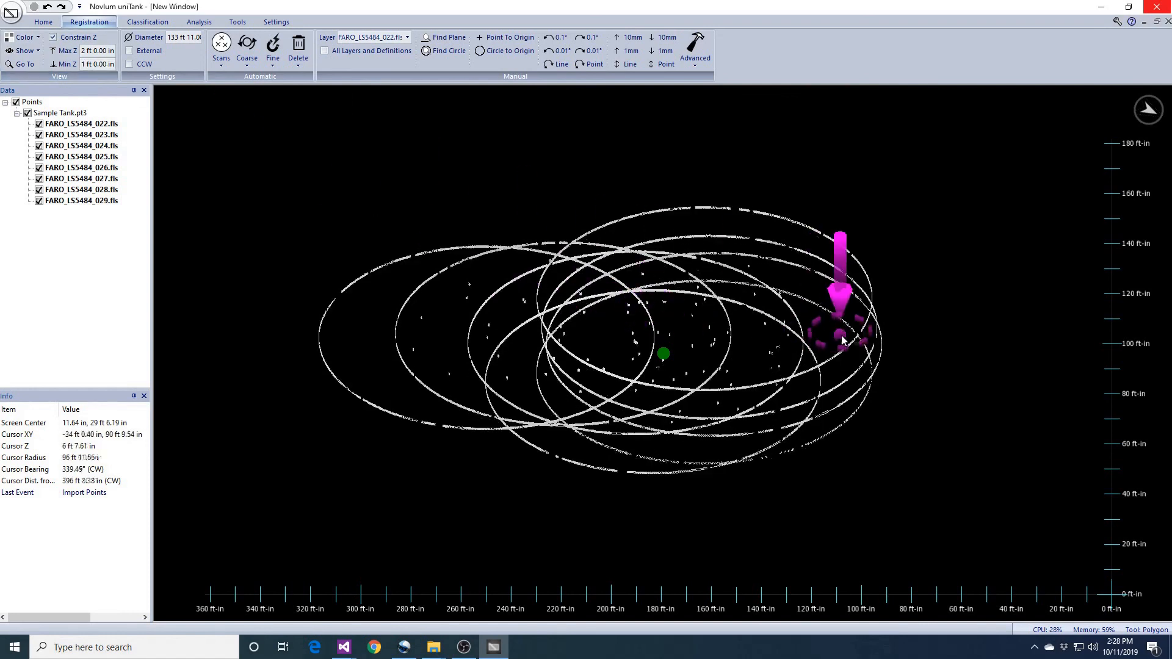
Move the one-foot Z slice upward through the scans to the 6 ft to 7 ft range
key("Page_Up")
key("Page_Up")
key("Page_Up")
key("Page_Up")
key("Page_Up")
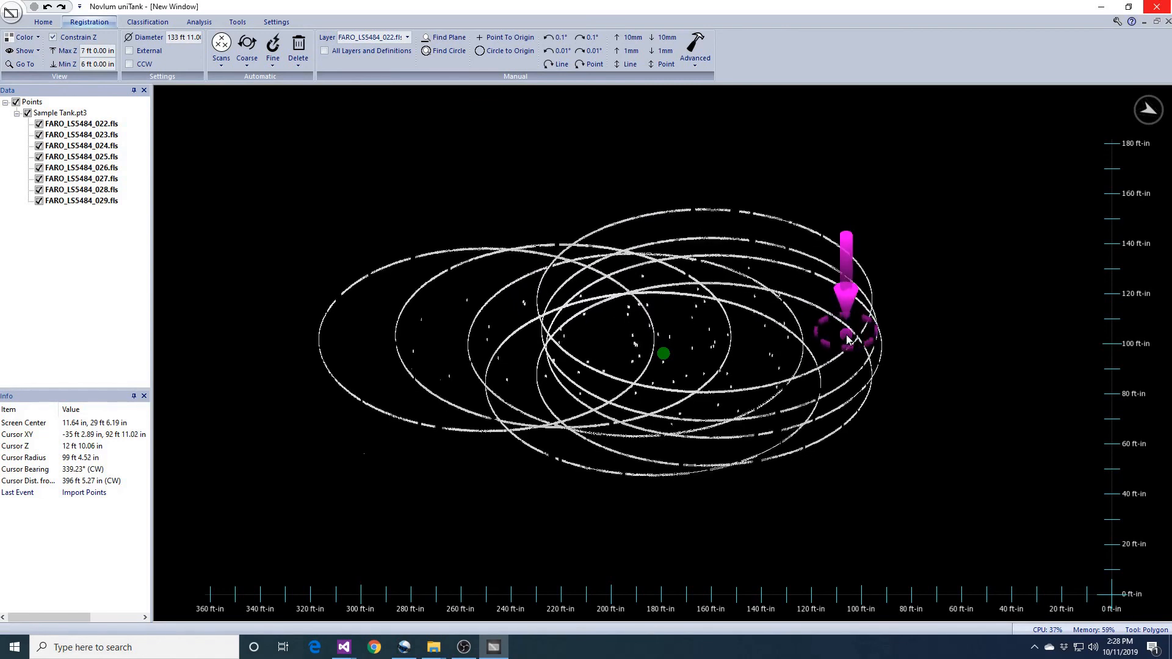
Step the one-foot Z slice down through the tank floors to −9 ft to −8 ft, and remove the Z constraint
key("Page_Down")
key("Page_Down")
key("Page_Down")
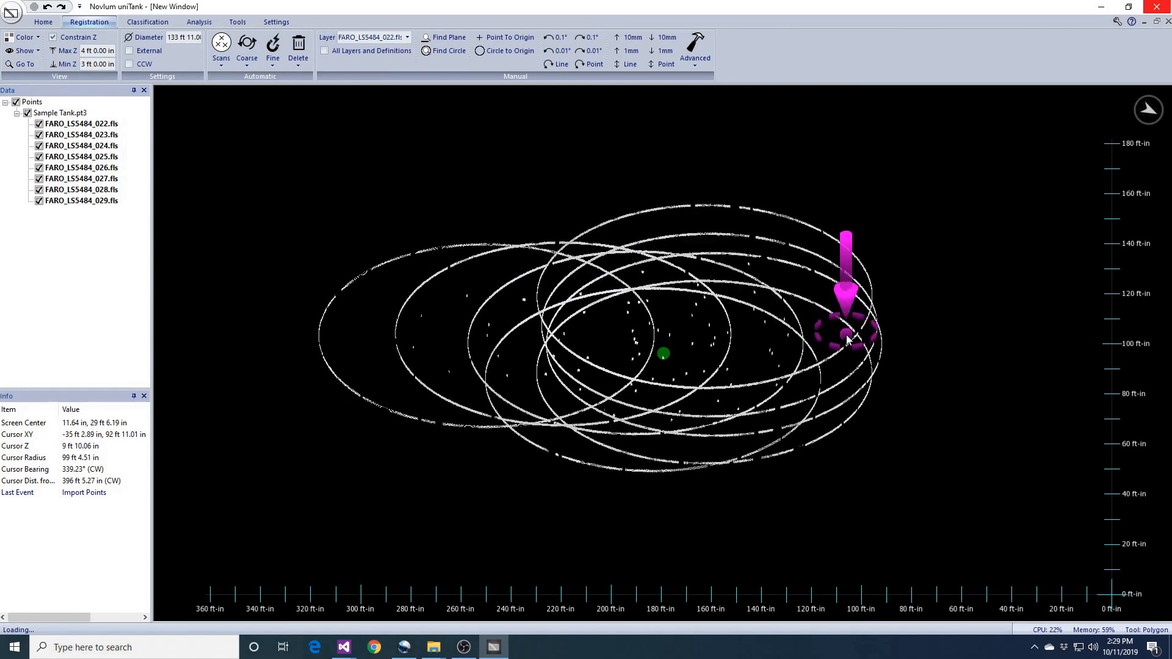
key("Page_Down")
key("Page_Down")
key("Page_Down")
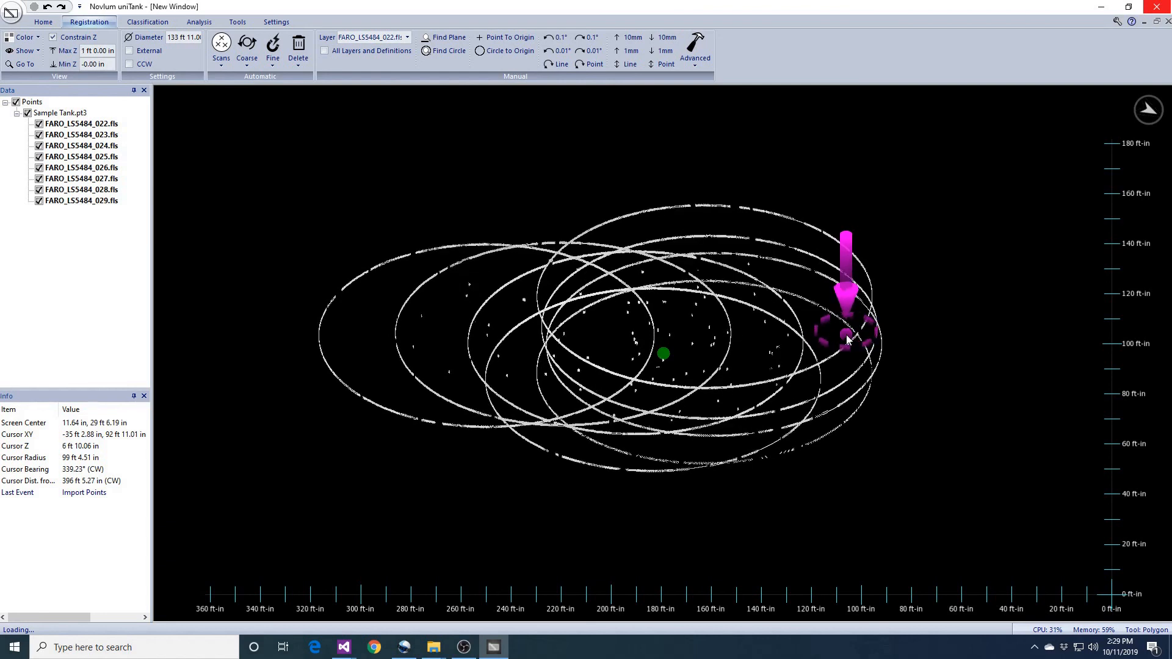
key("Page_Down")
key("Page_Down")
key("Page_Down")
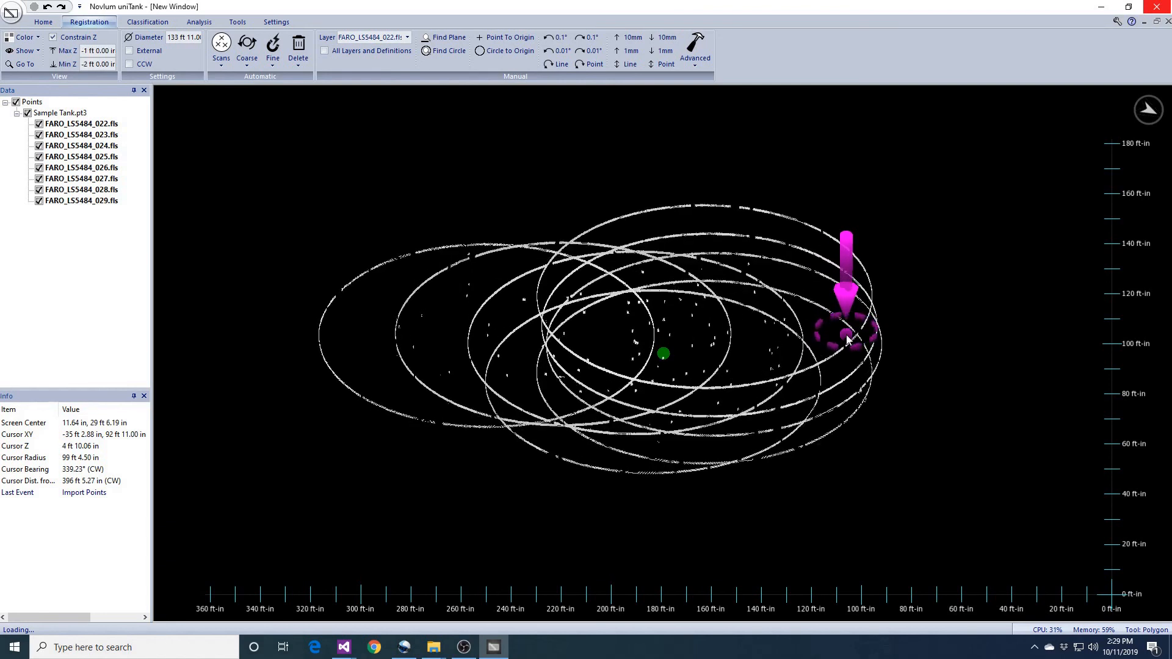
key("Page_Down")
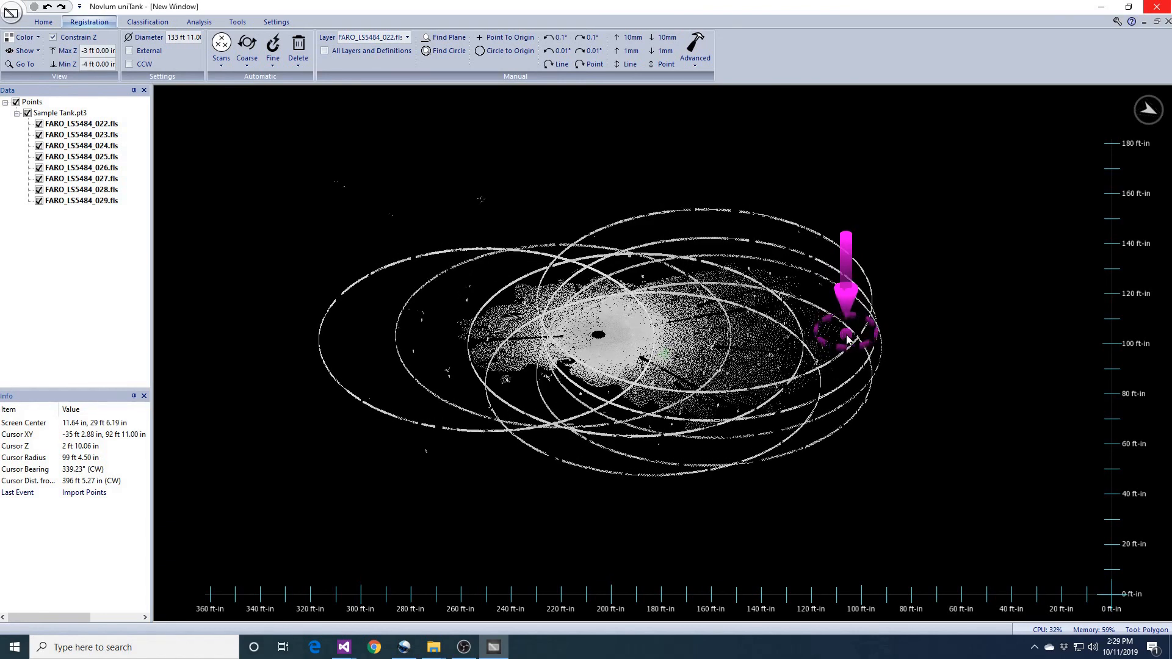
key("Page_Down")
key("Page_Down")
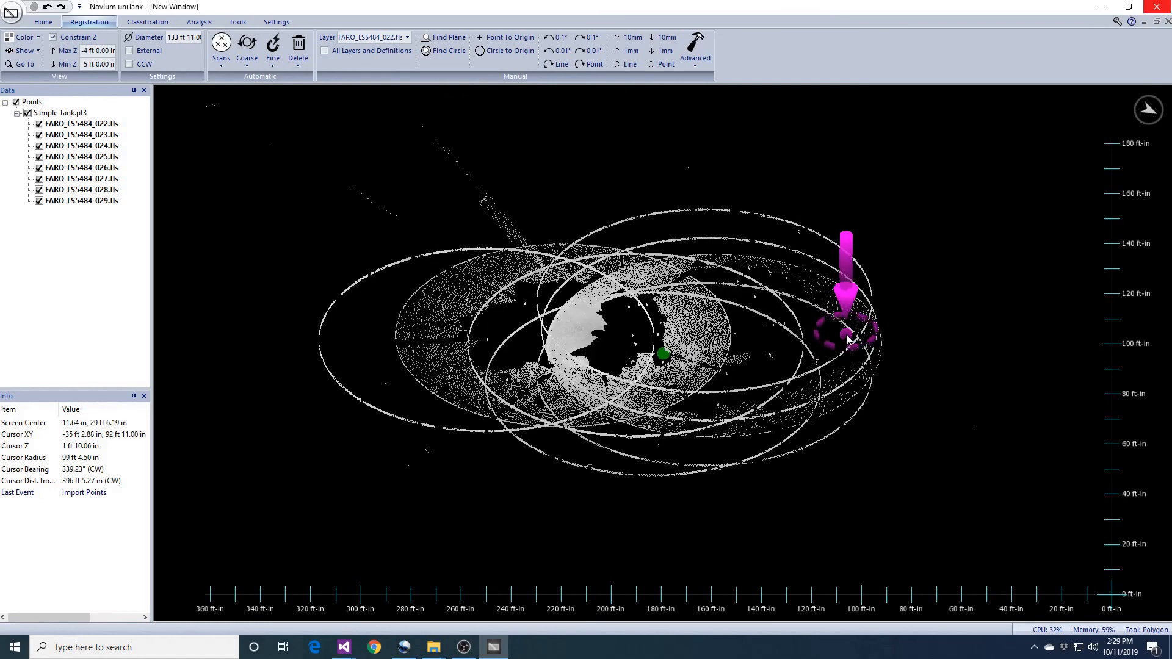
key("Page_Down")
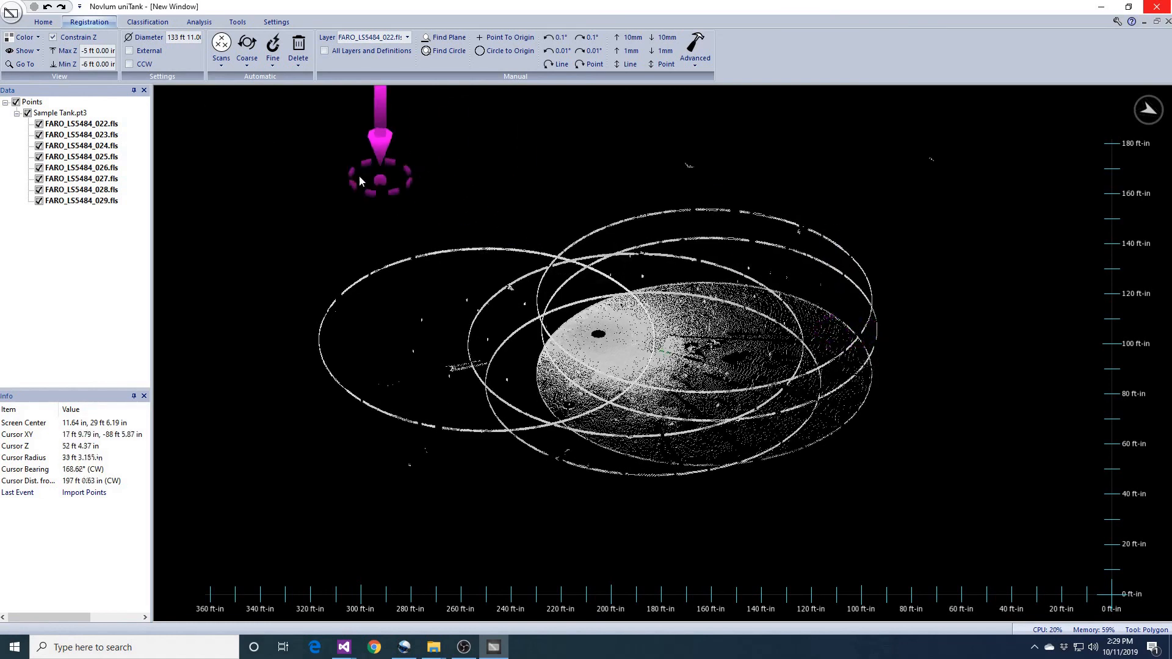
key("Page_Down")
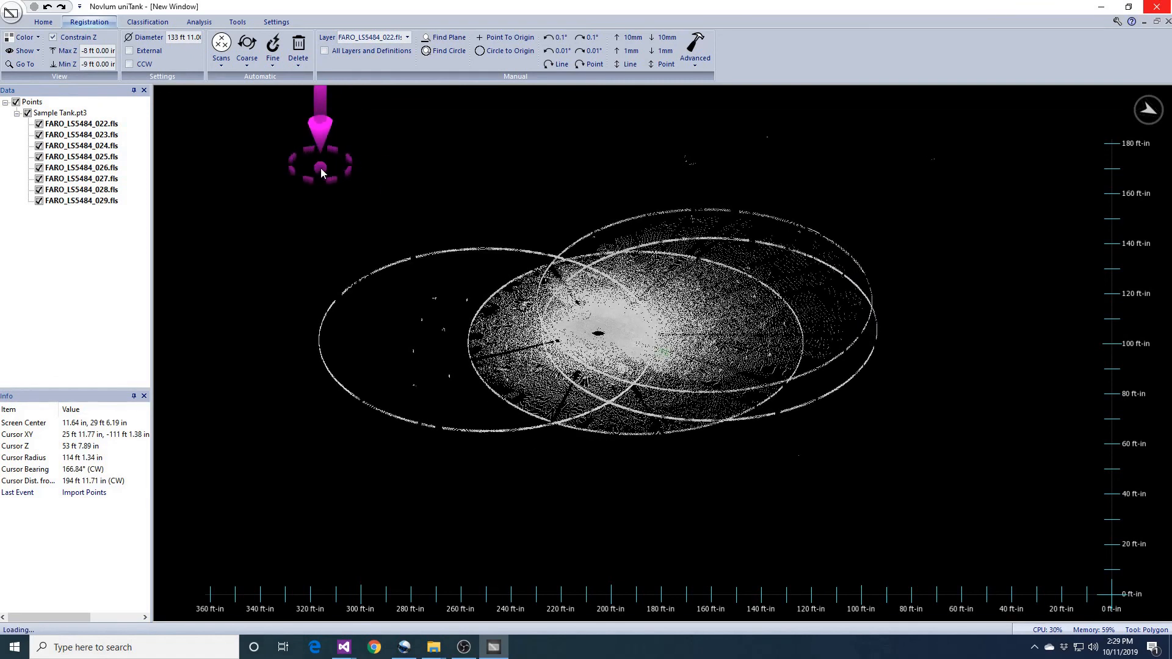
key("Page_Down")
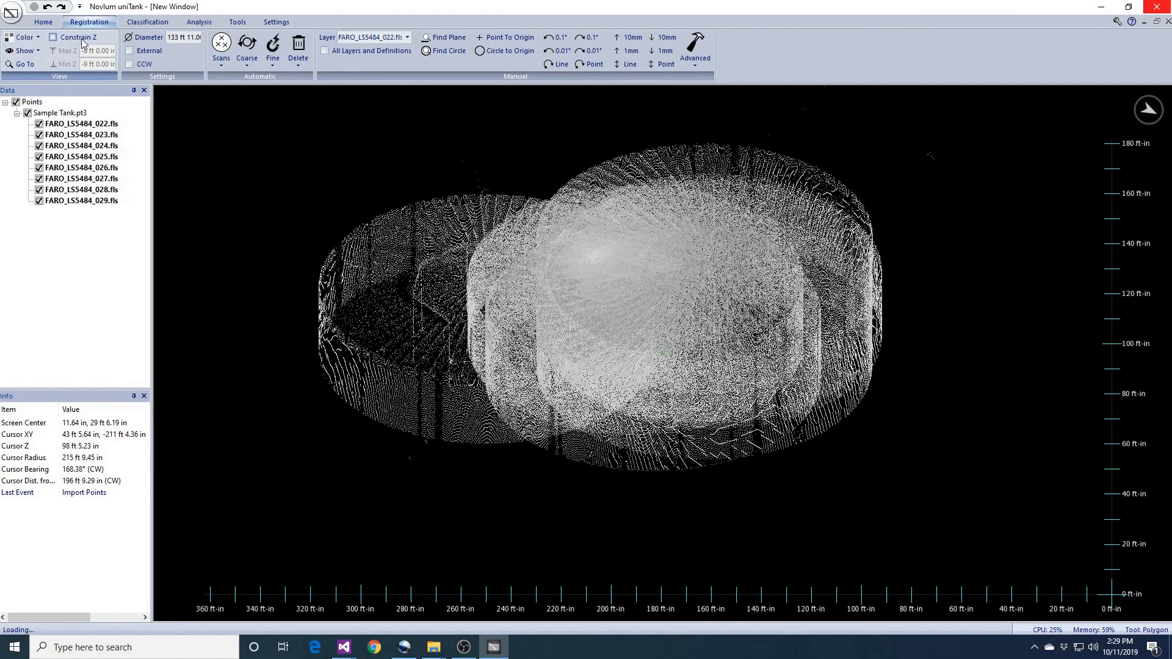
Assign random colors to all eight FARO scan layers
left_click(25, 37)
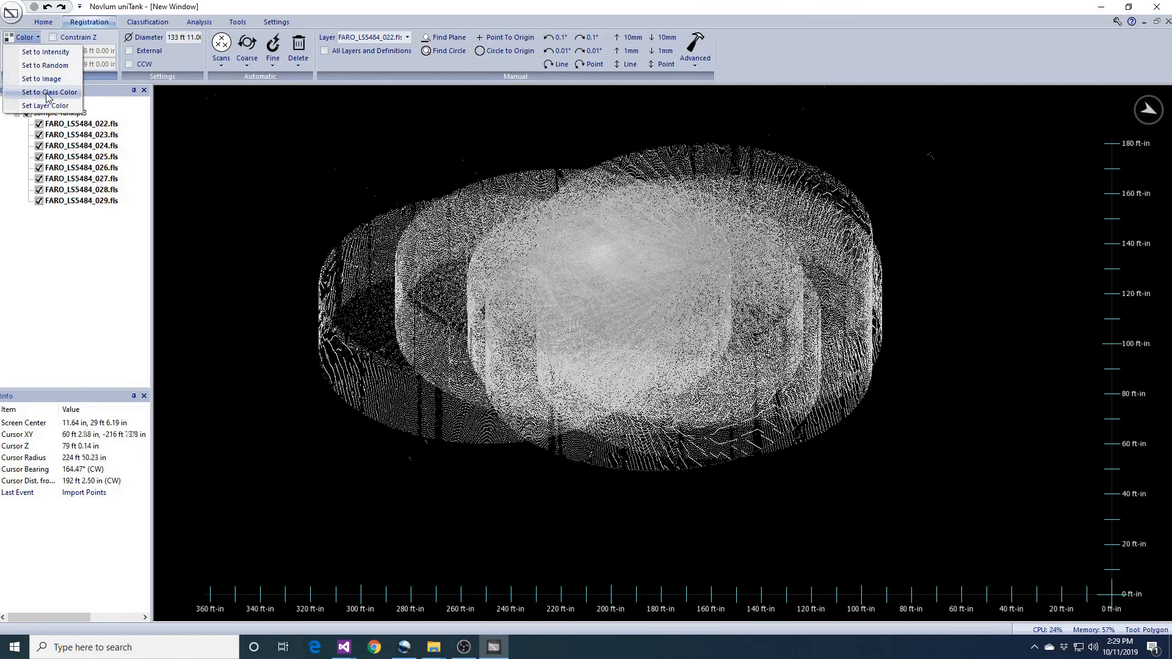
left_click(47, 67)
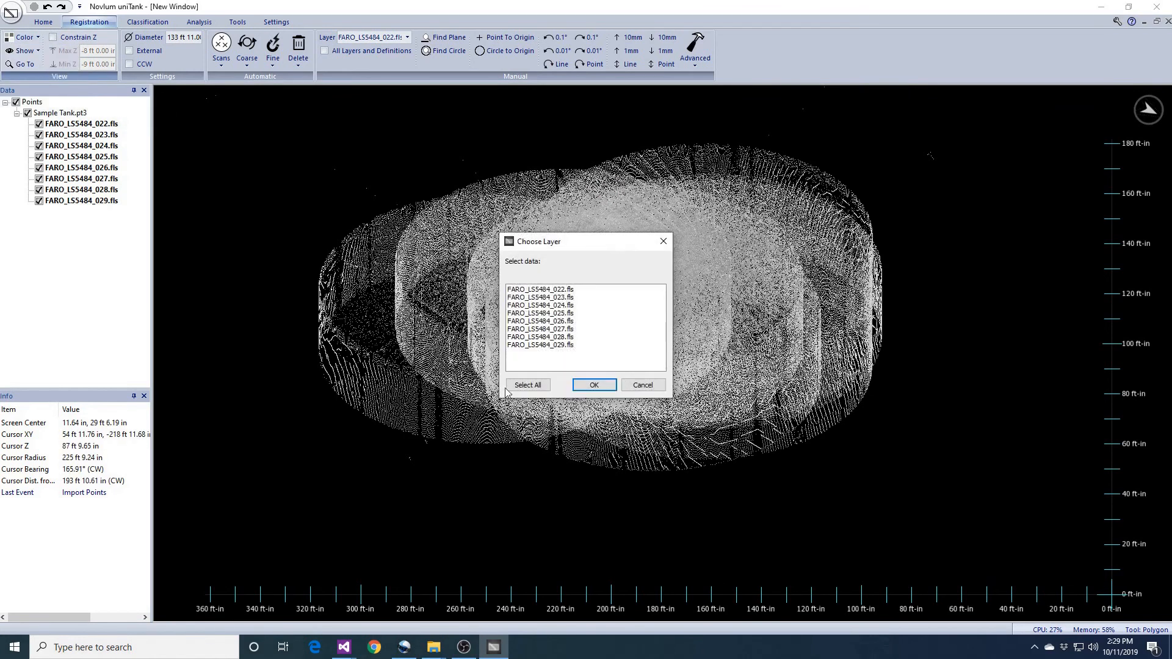
left_click(539, 386)
left_click(594, 385)
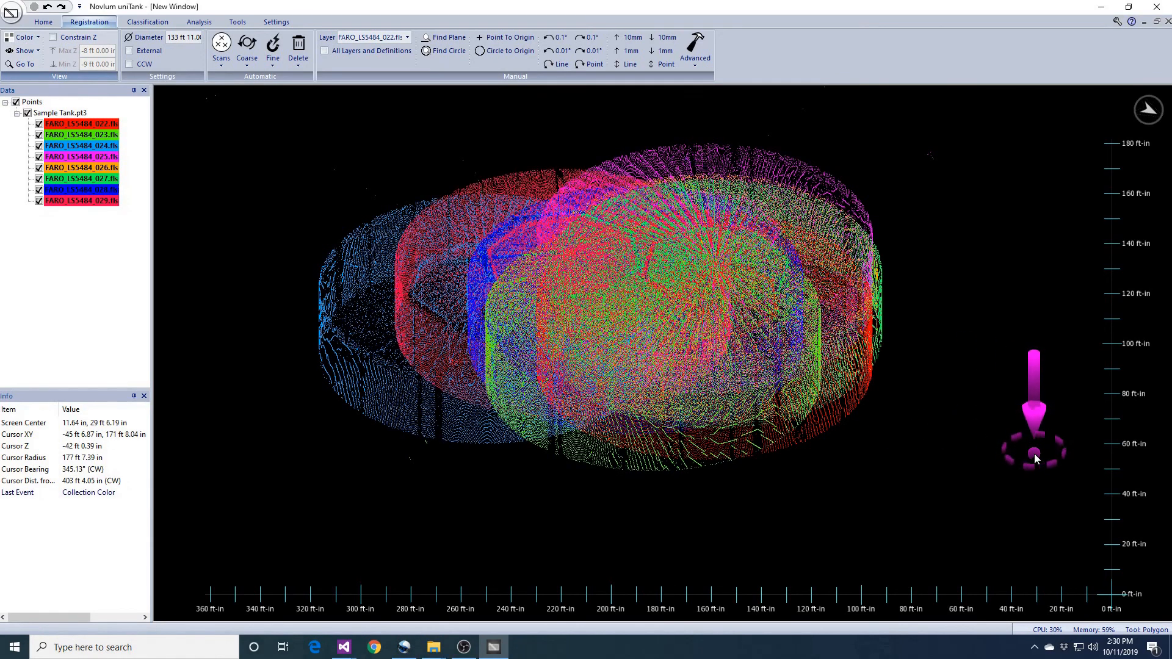
Draw a four-corner polygon from the empty area beside the blue scan across the colored point cloud, seen nearly from above
left_click(44, 22)
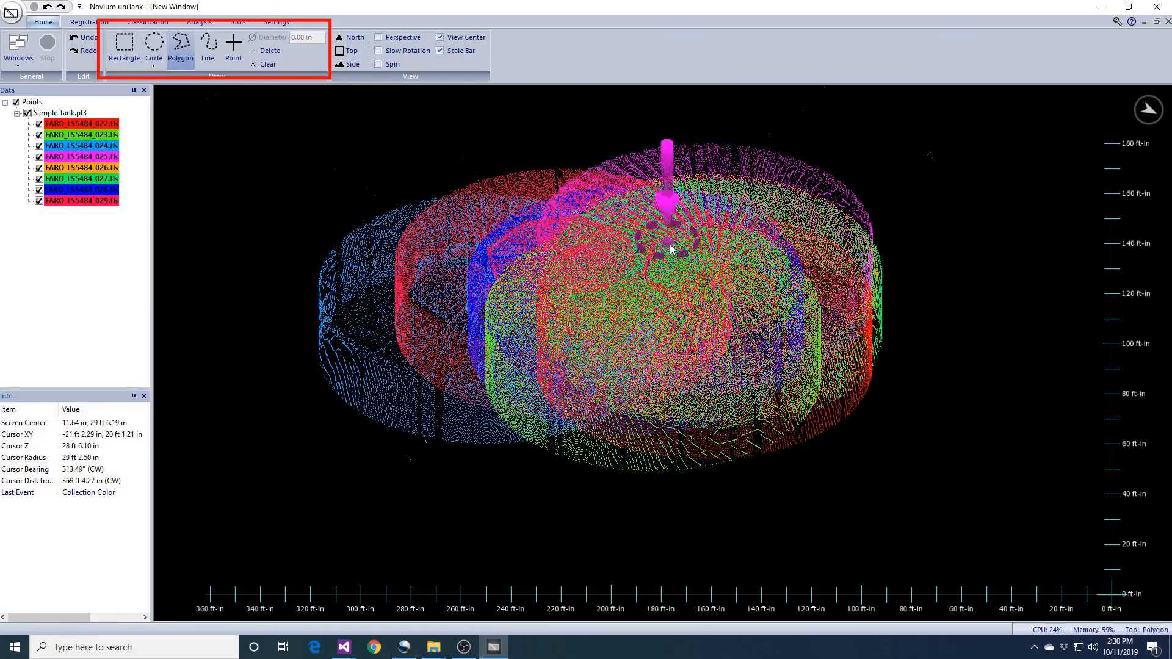
mouse_move(699, 262)
middle_mouse_down()
mouse_move(712, 414)
mouse_move(720, 356)
middle_mouse_up()
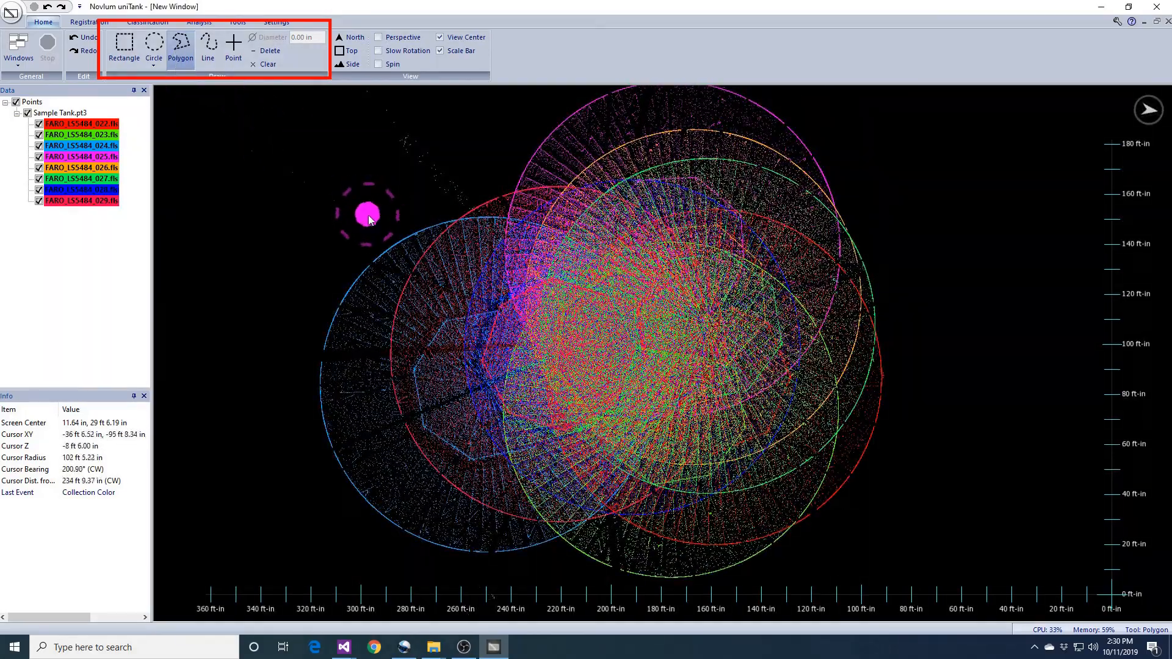
left_click(368, 214)
left_click(449, 156)
left_click(555, 110)
left_click(786, 229)
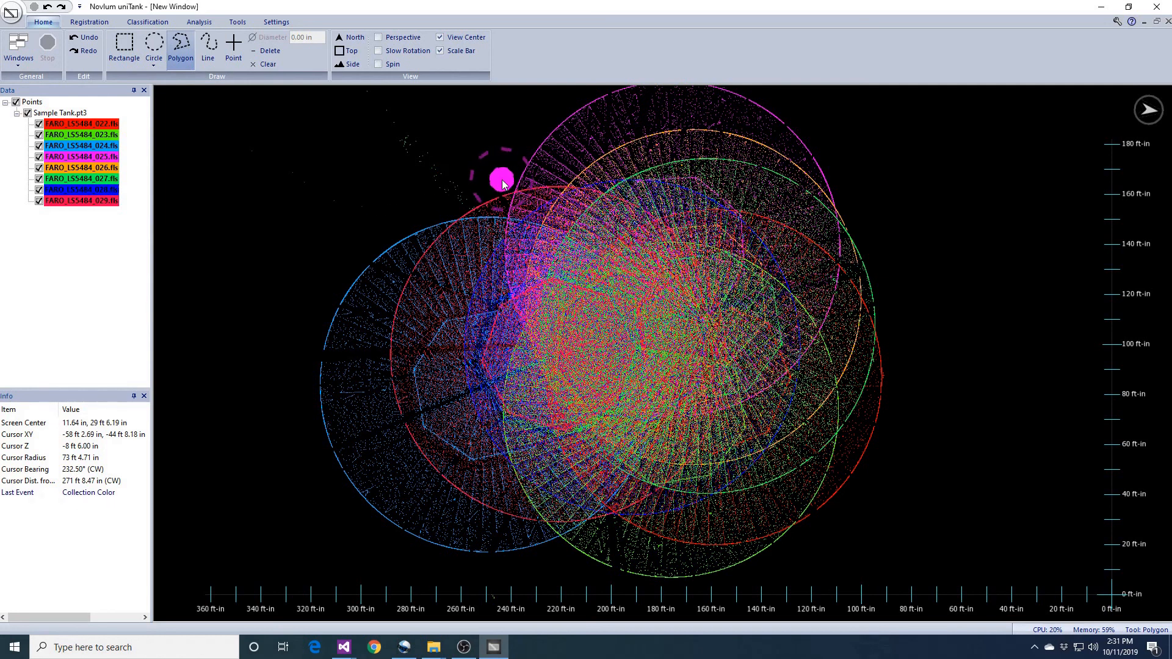
Draw a multi-segment line about 177 ft long in the empty area beside the blue scan
left_click(208, 49)
left_click(227, 371)
left_click(230, 283)
left_click(246, 240)
left_click(290, 207)
left_click(336, 199)
left_click(279, 301)
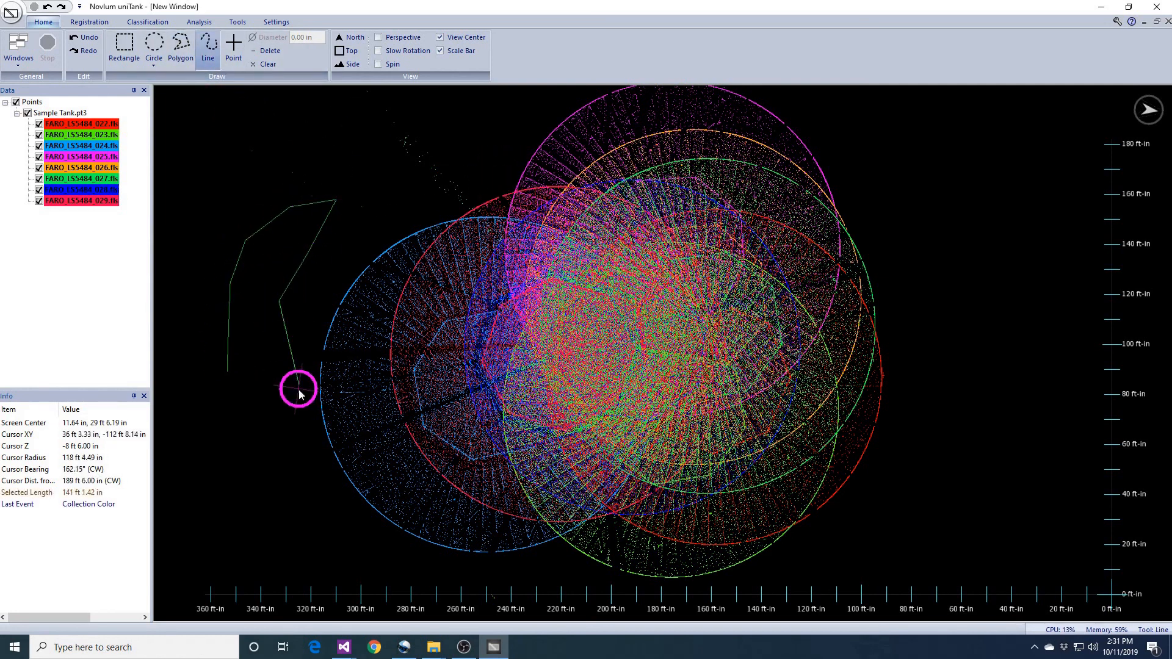
left_click(299, 389)
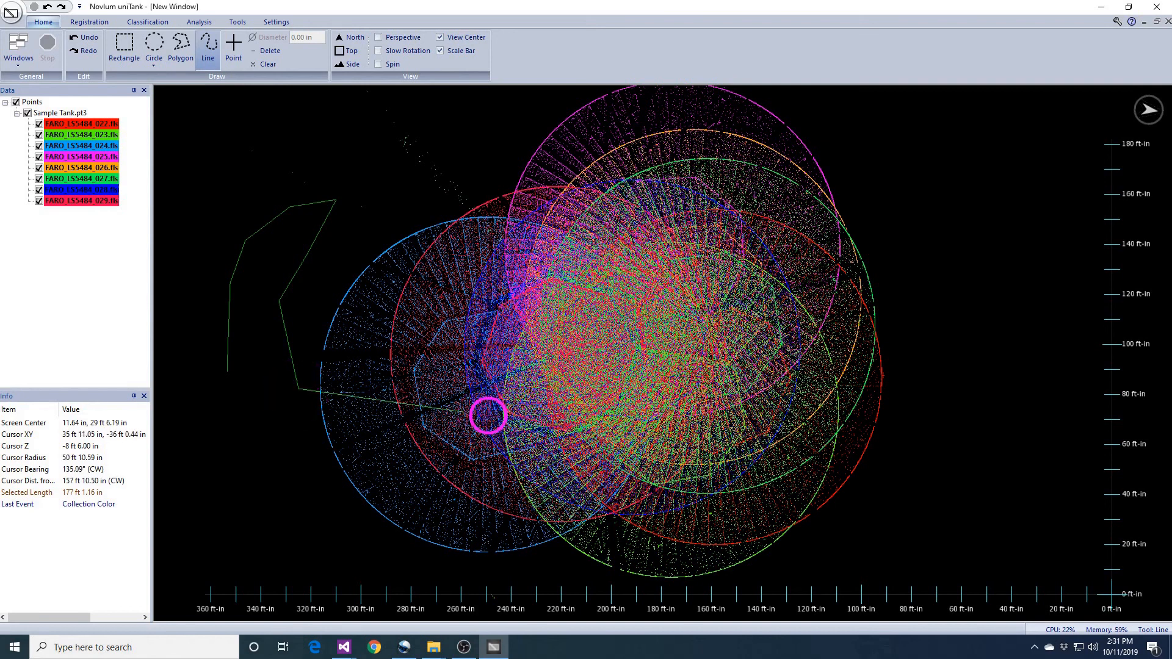
Remove the line's vertices back to its start and redraw it with two segments, about 70 ft long
right_click(488, 415)
right_click(488, 415)
left_click(264, 228)
left_click(288, 221)
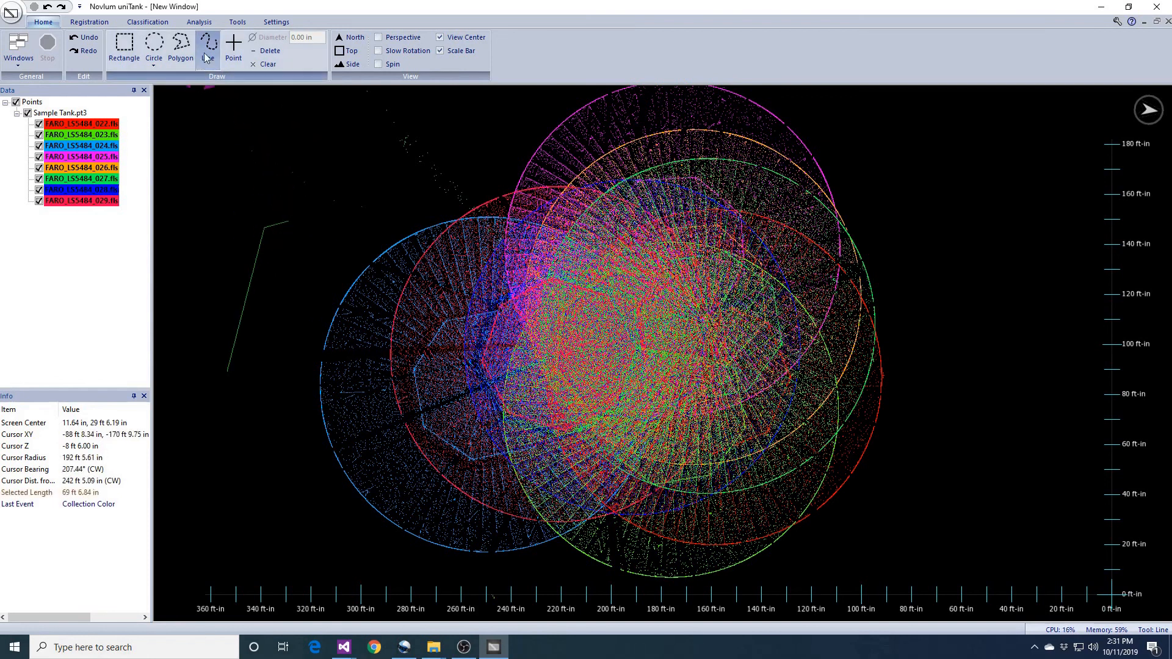
Place individual points in and around the empty area beside the blue scan with the Point tool
left_click(233, 48)
left_click(224, 293)
left_click(266, 207)
left_click(417, 240)
left_click(323, 296)
left_click(287, 404)
left_click(201, 432)
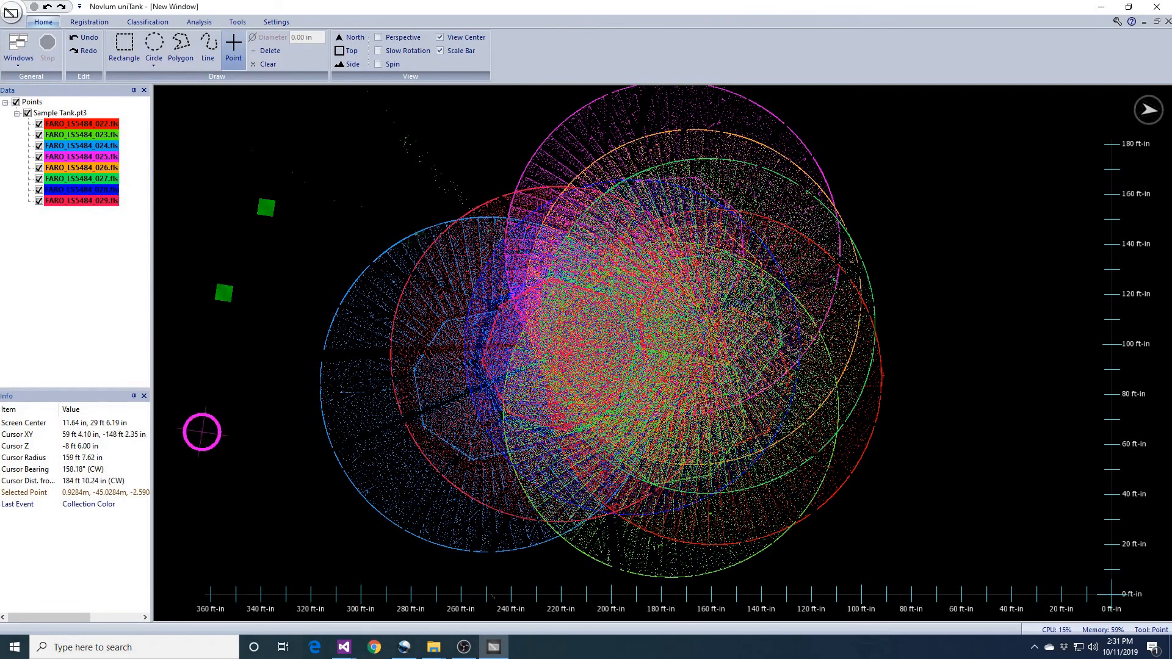
left_click(202, 433)
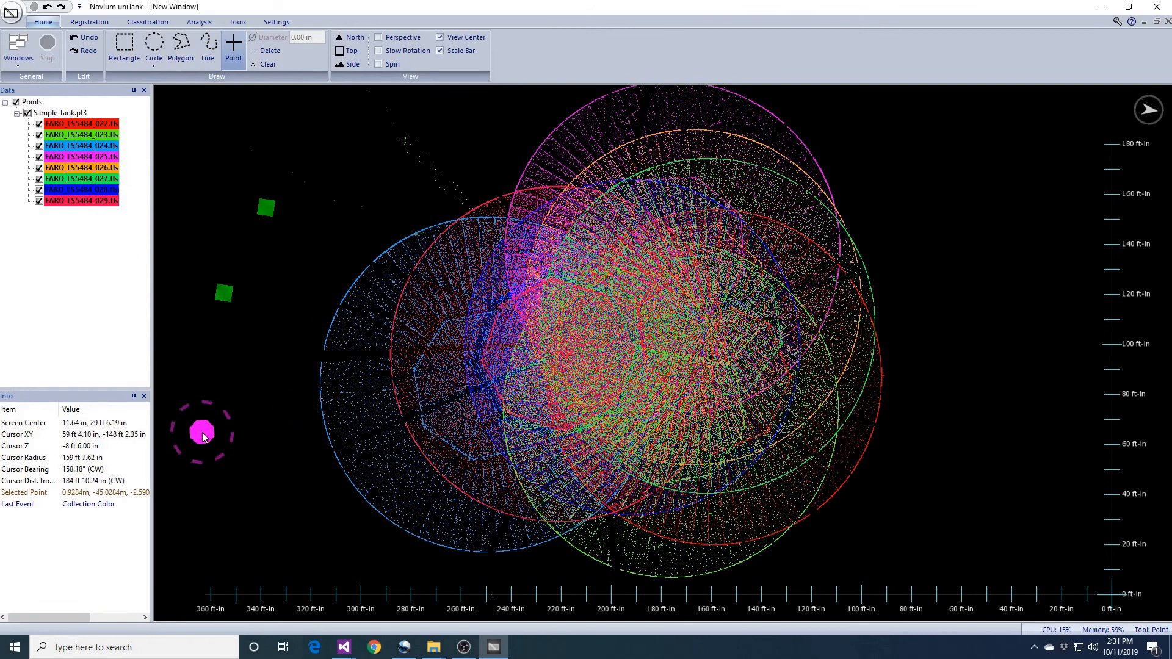
Draw a large rectangle beside the blue scan and replace it with a smaller one
left_click(124, 46)
left_click_drag(213, 175, 350, 348)
left_click_drag(399, 183, 277, 277)
Draw a circle about 72 ft in diameter in the empty area beside the blue scan
left_click(156, 50)
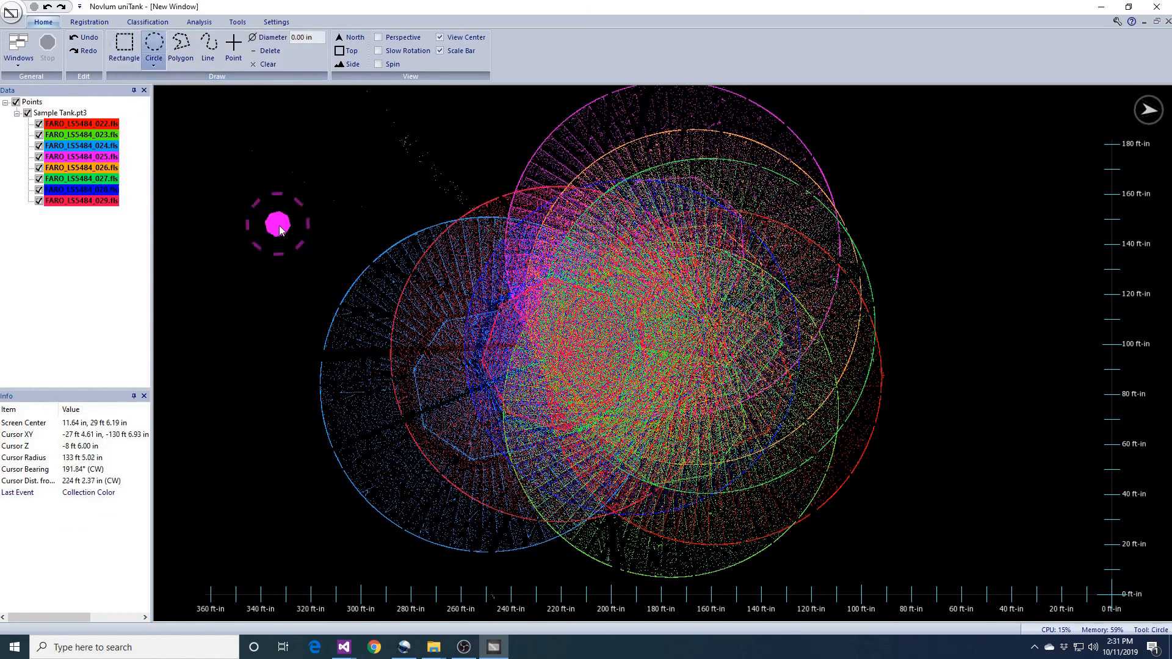
left_click_drag(205, 146, 314, 288)
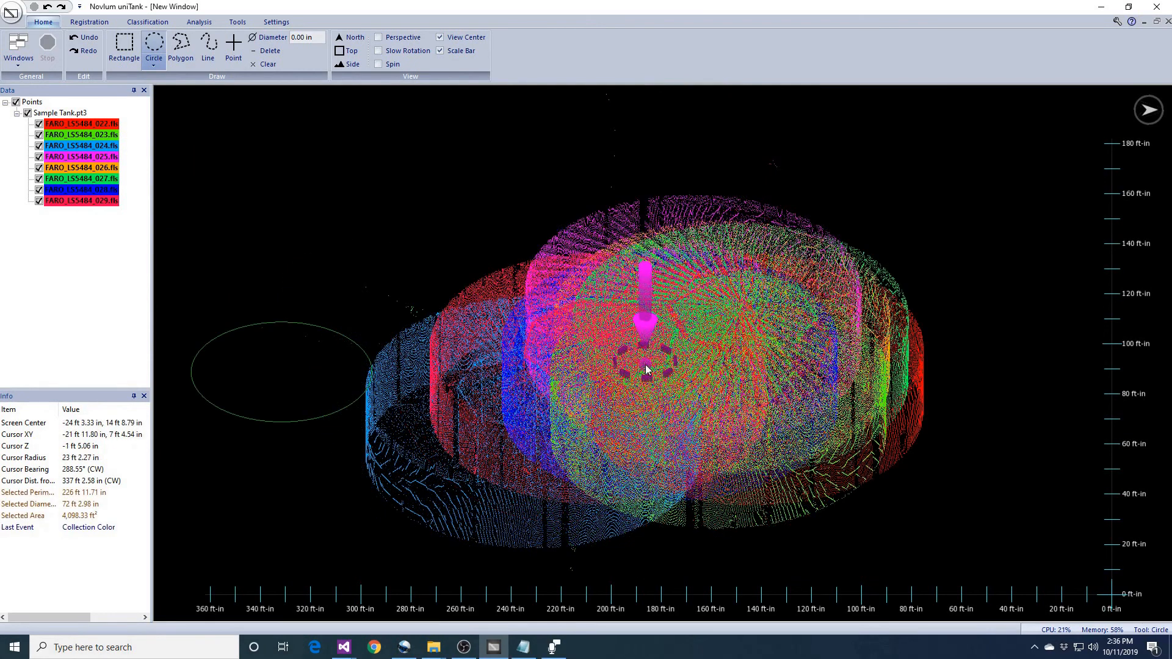
Save Sample Tank.pt3 and export its FARO_LS5484_024.fls and FARO_LS5484_025.fls layers to the Documents folder as Layers23
key("ctrl+s")
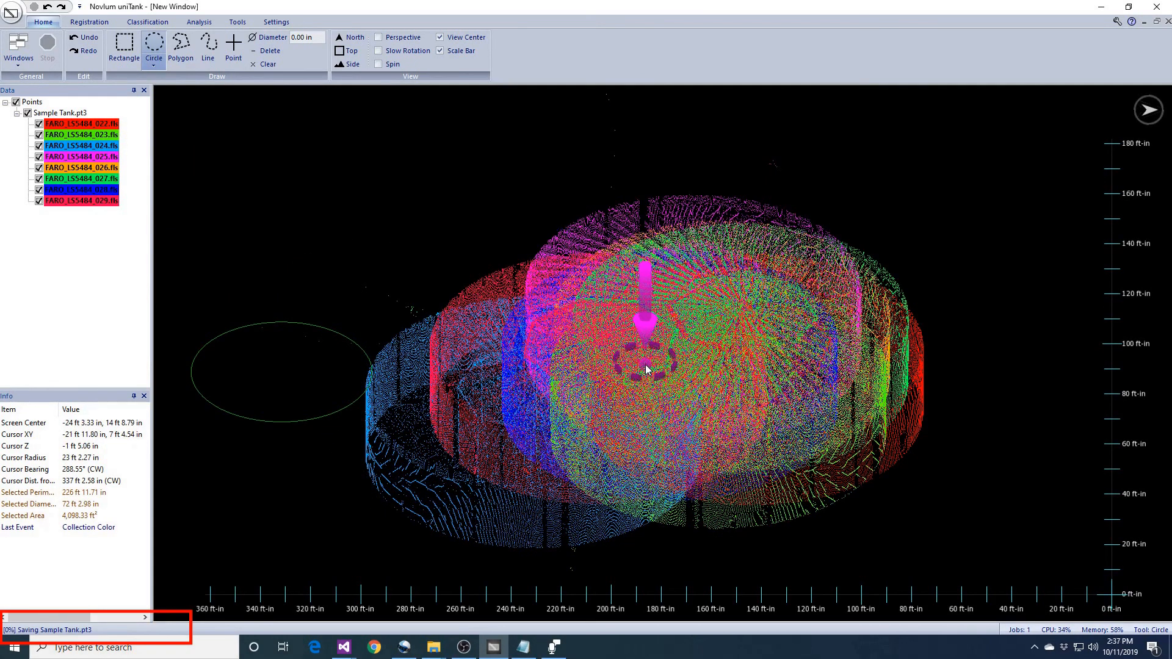
right_click(110, 127)
right_click(64, 112)
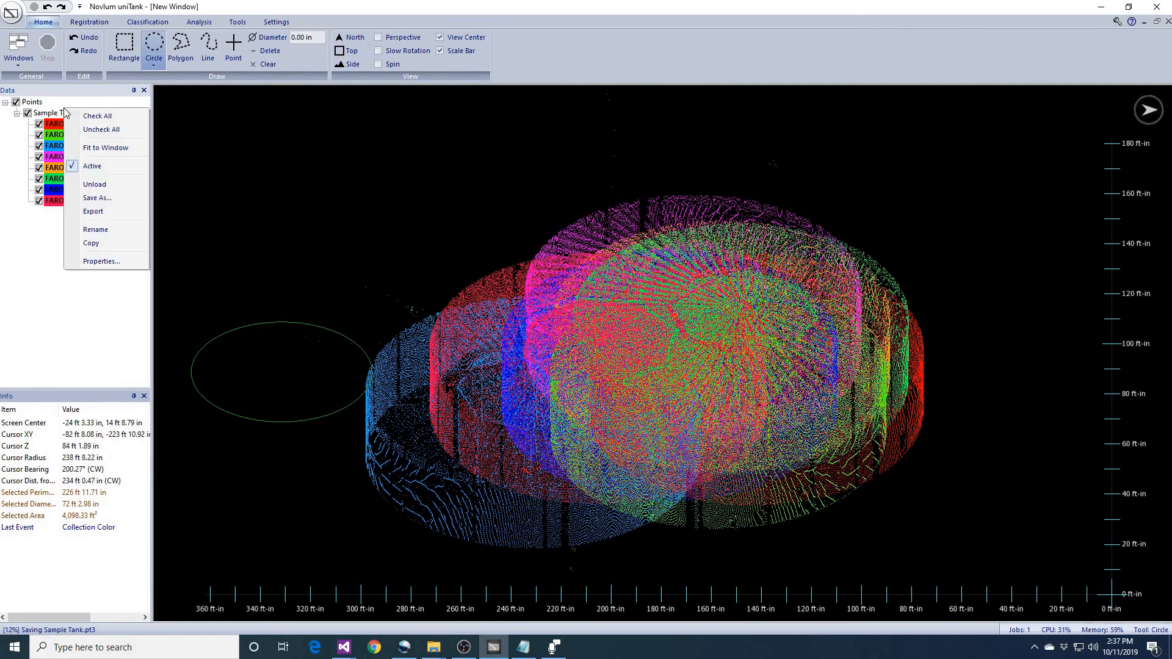
left_click(116, 212)
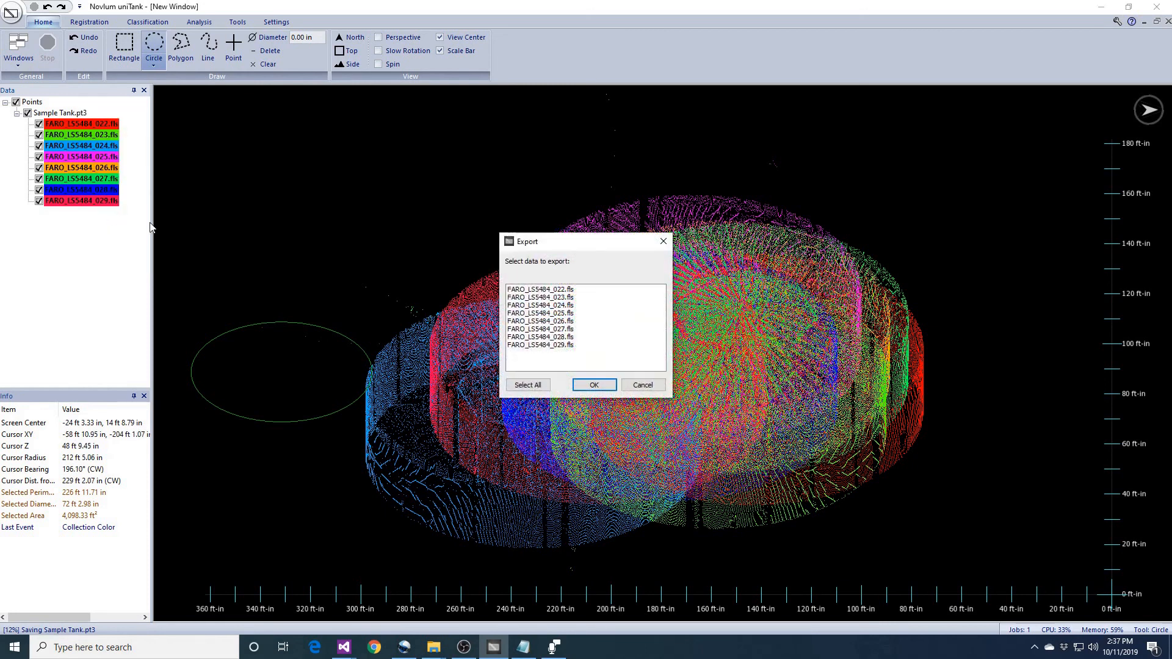
left_click_drag(567, 305, 568, 316)
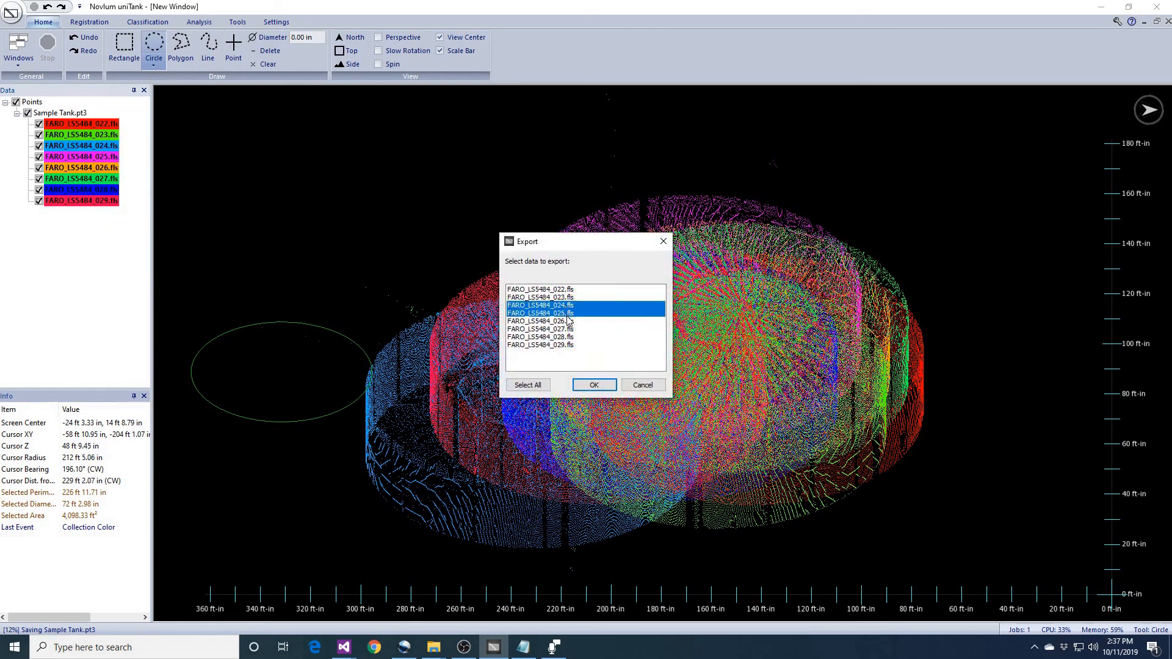
left_click(612, 389)
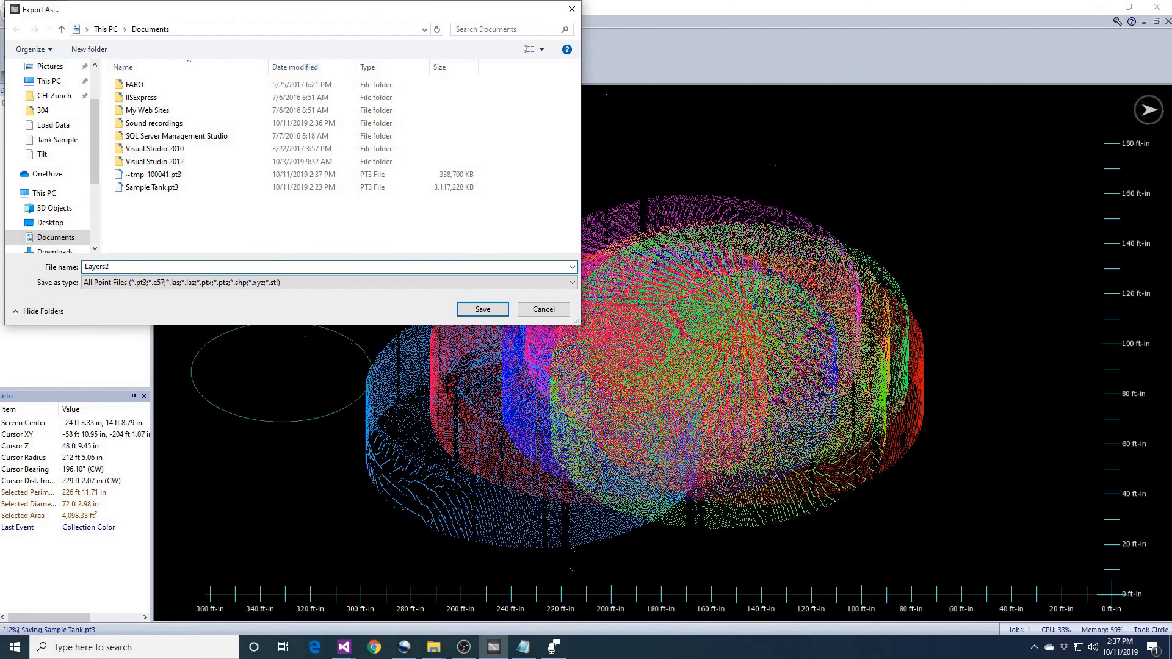
type("Layers23")
key("Return")
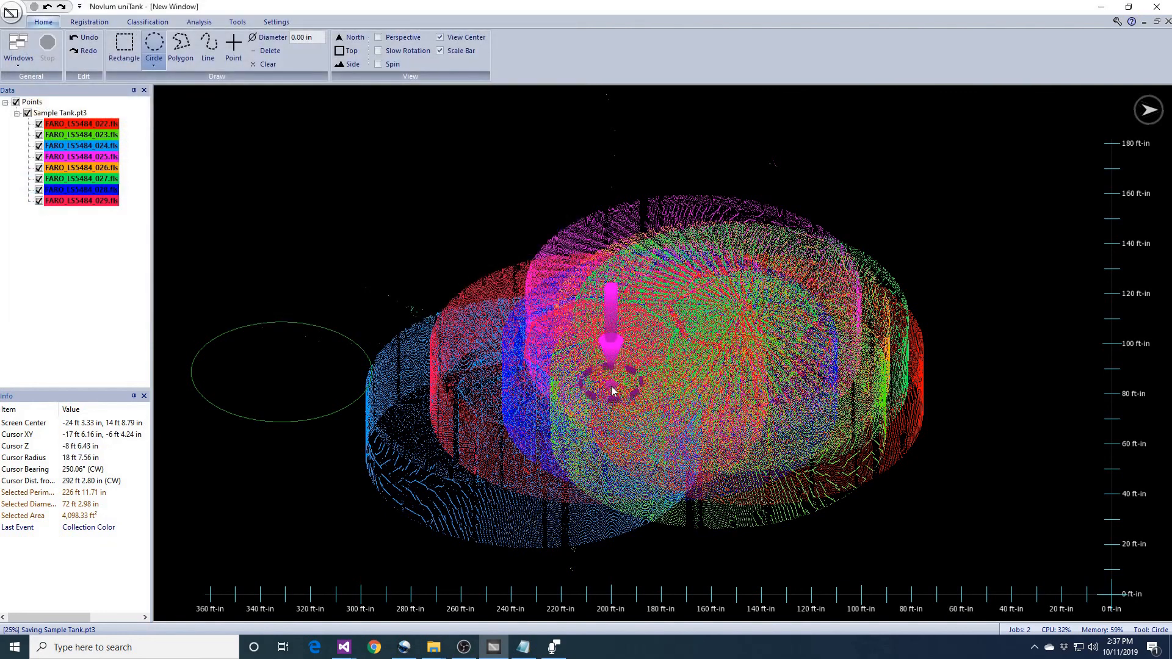